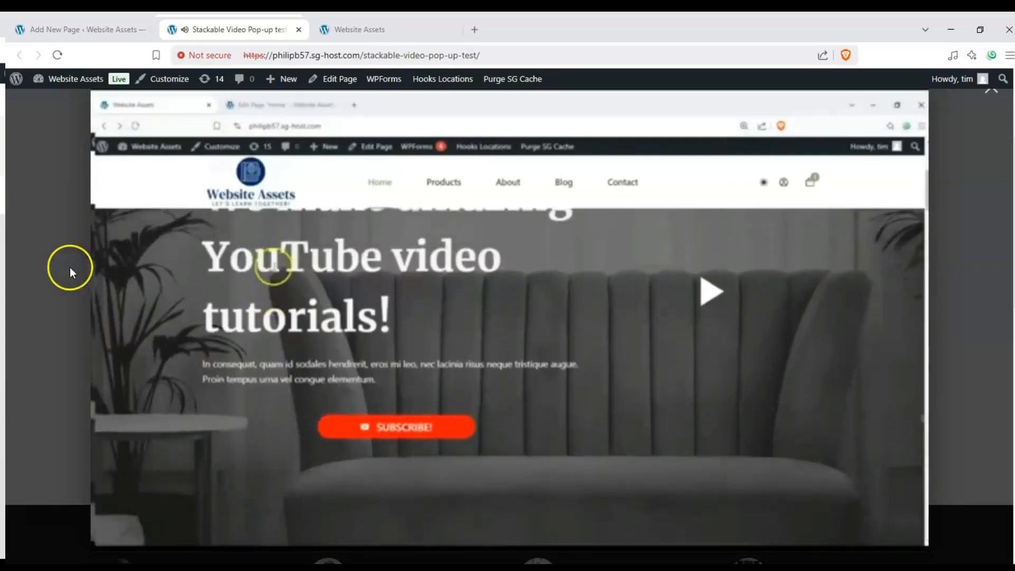
left_click(69, 266)
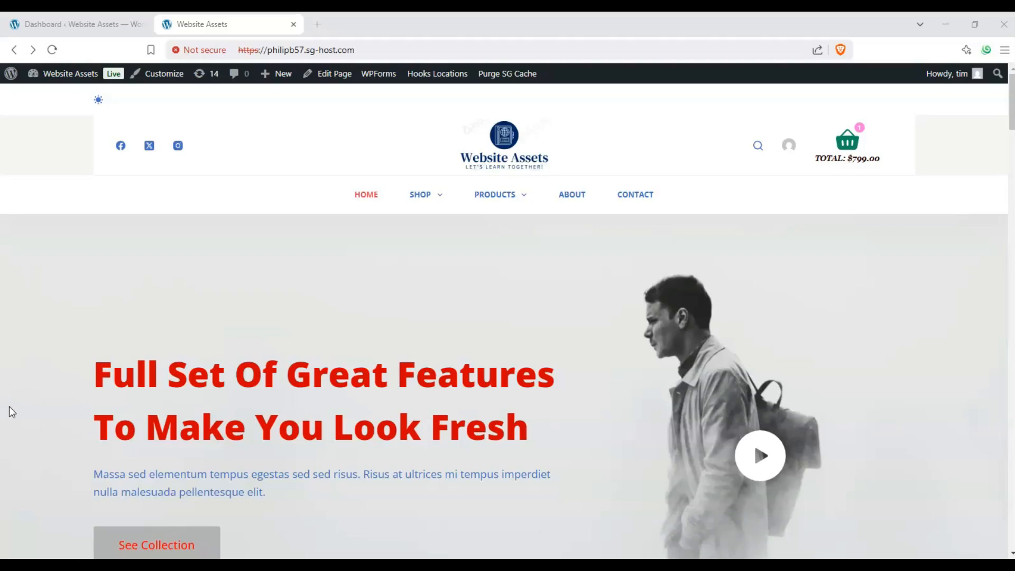
scroll(354, 155, "down", 1)
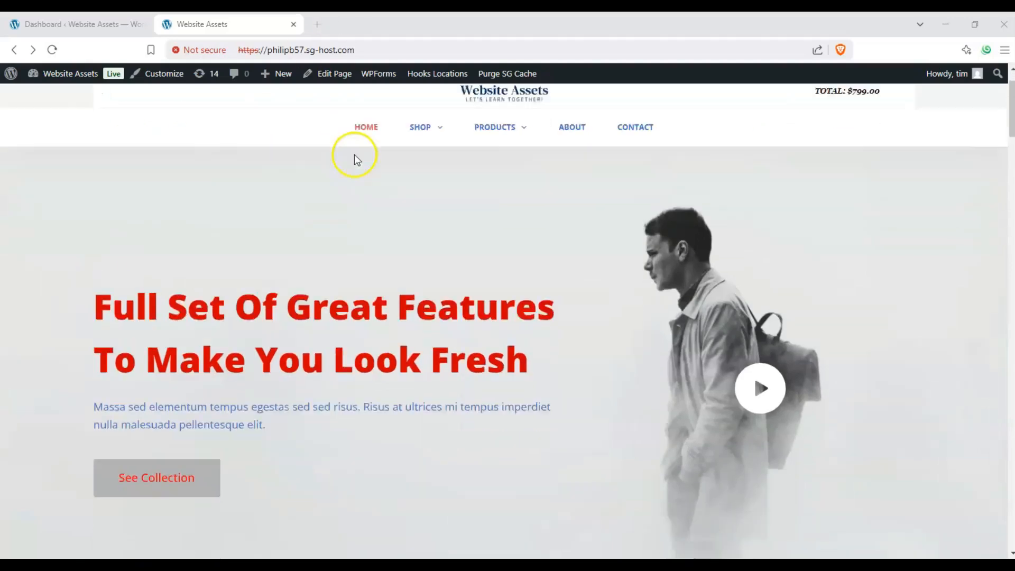
scroll(354, 155, "up", 1)
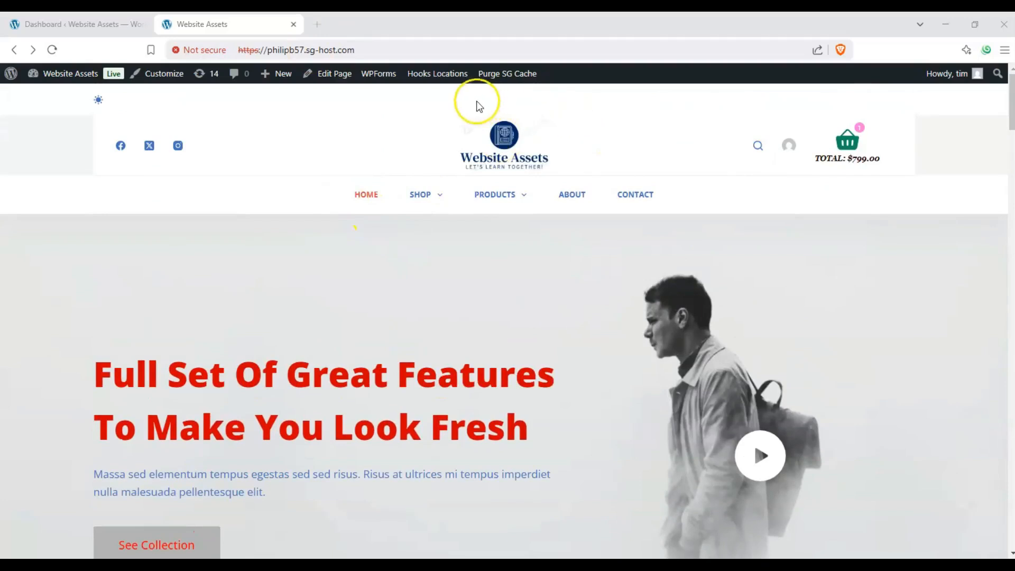
mouse_move(273, 80)
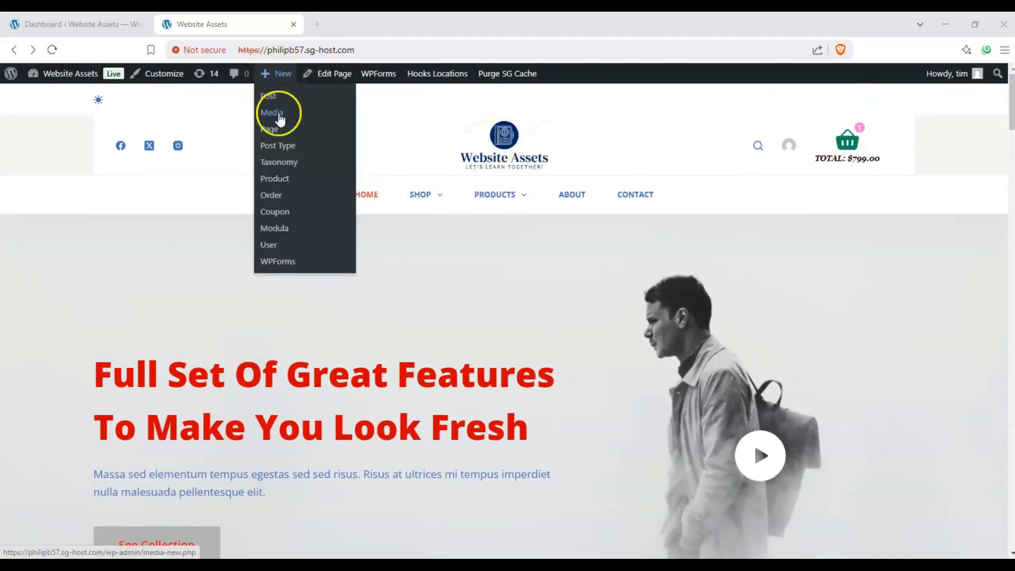
- Switch to the WordPress dashboard and create a new page
left_click(76, 25)
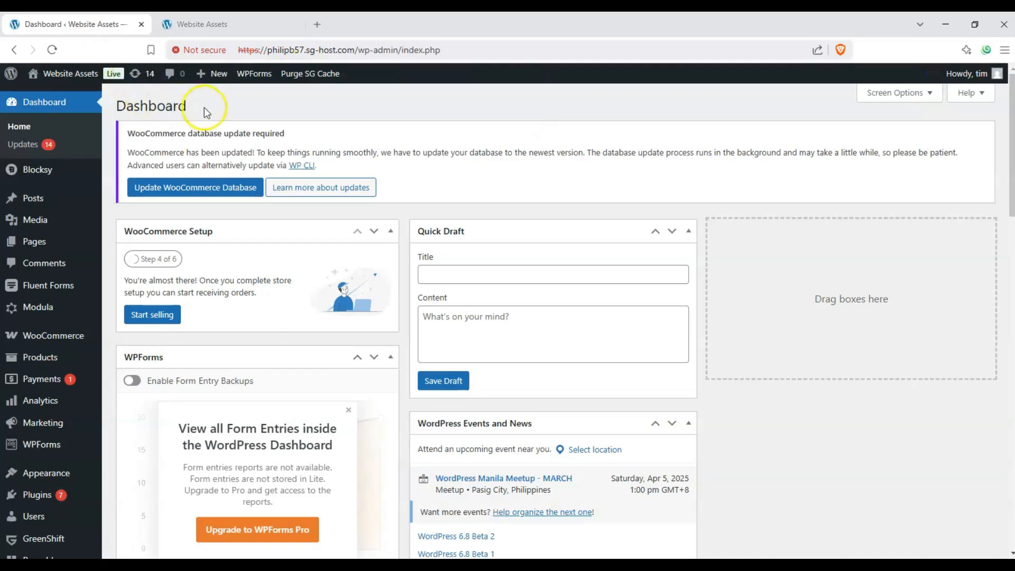
left_click_drag(206, 112, 111, 106)
left_click(132, 105)
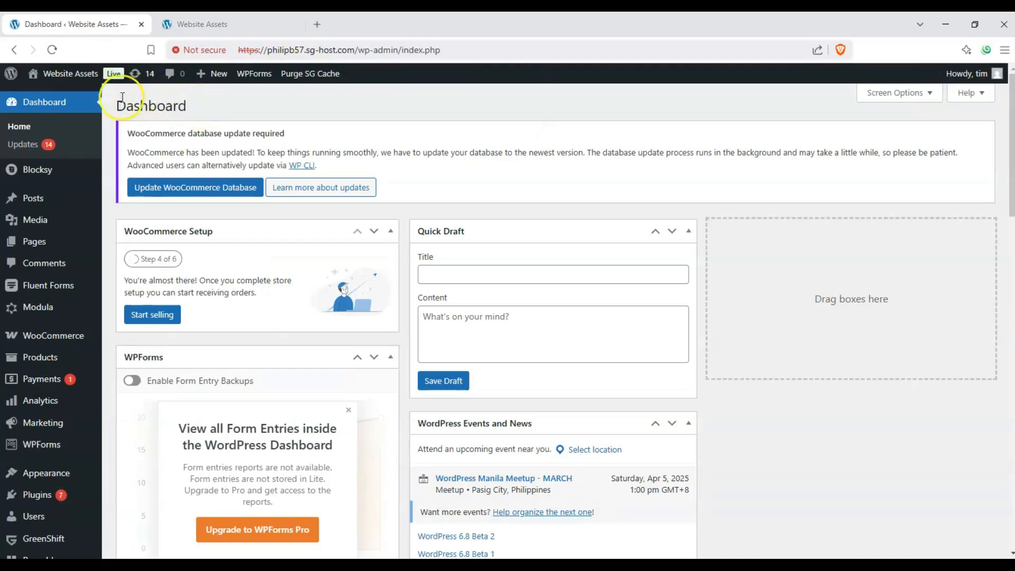
mouse_move(47, 241)
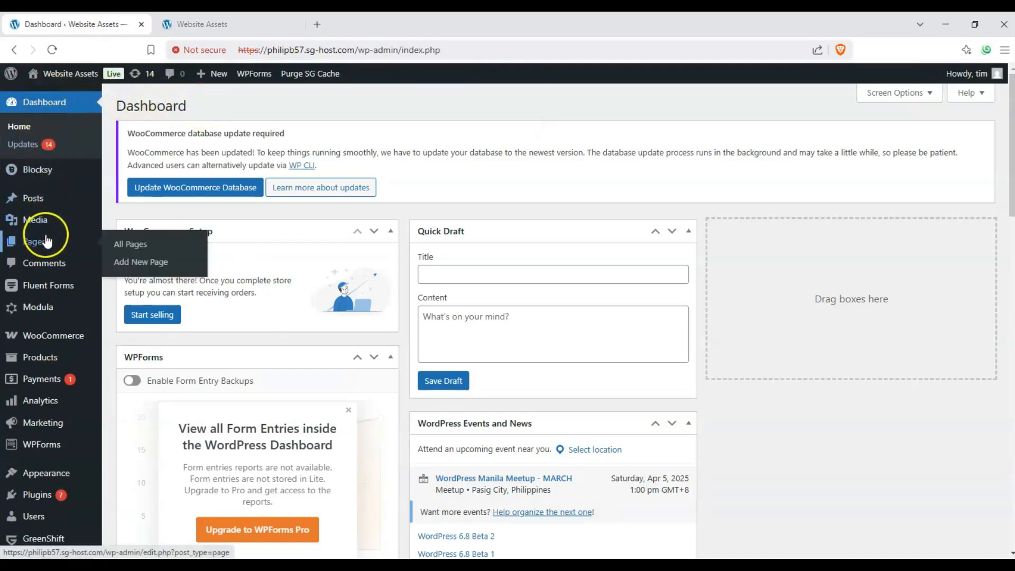
left_click(123, 263)
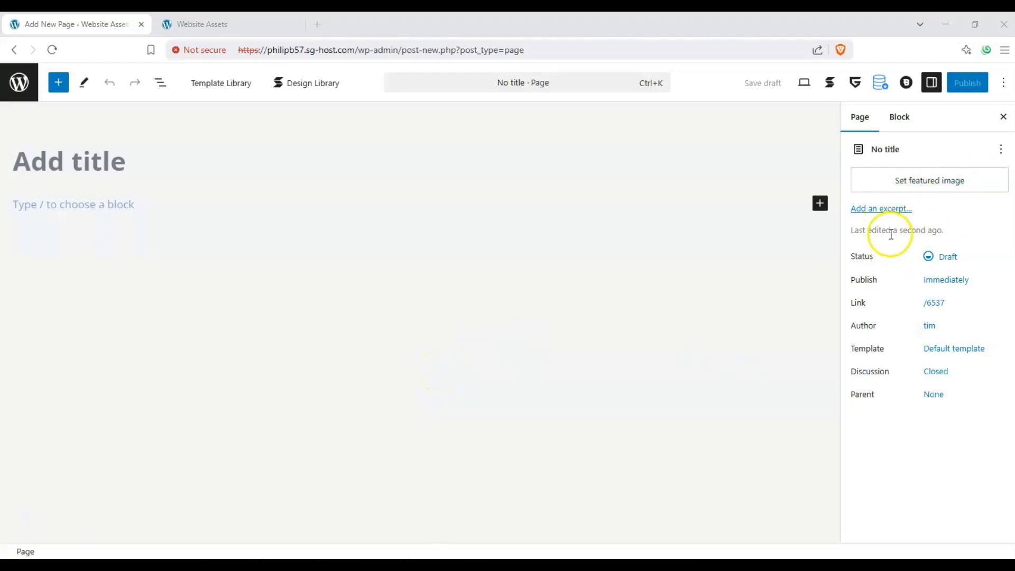
- Toggle the editor's settings sidebar off and on, and show its block settings
left_click(934, 85)
left_click(931, 84)
left_click(898, 117)
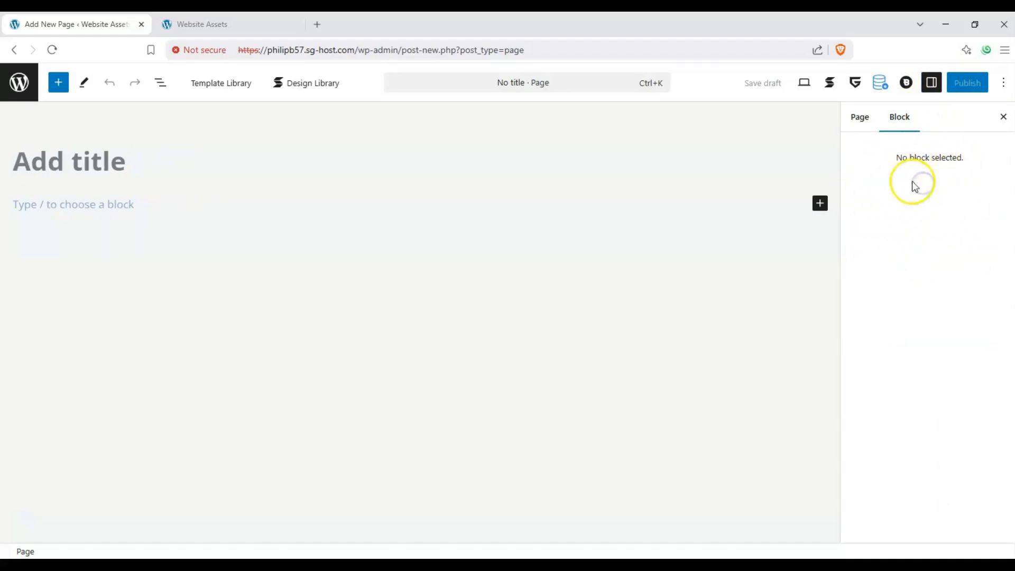
- Title the new page "Stackable Video Pop-up test"
left_click(80, 158)
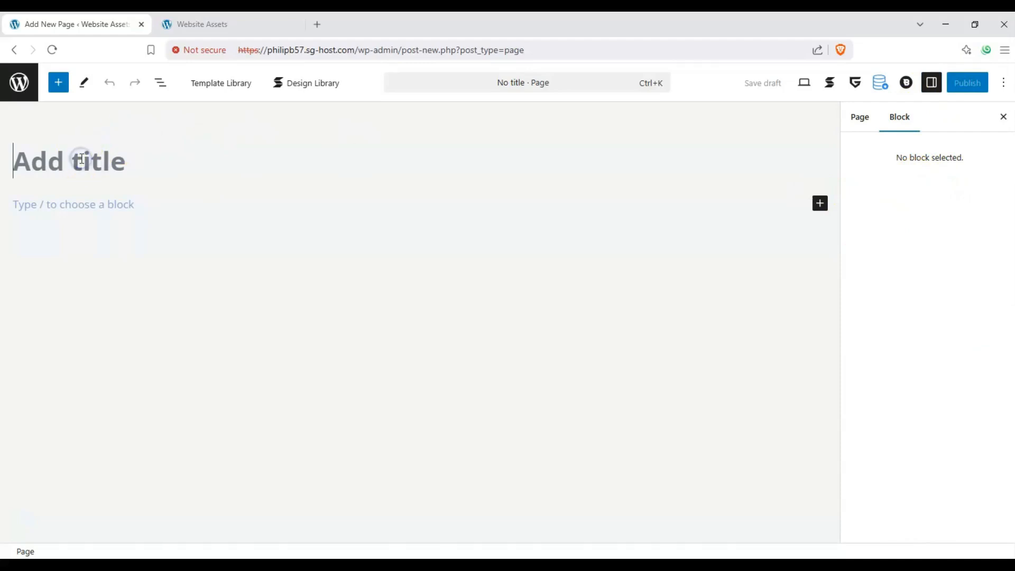
type("S")
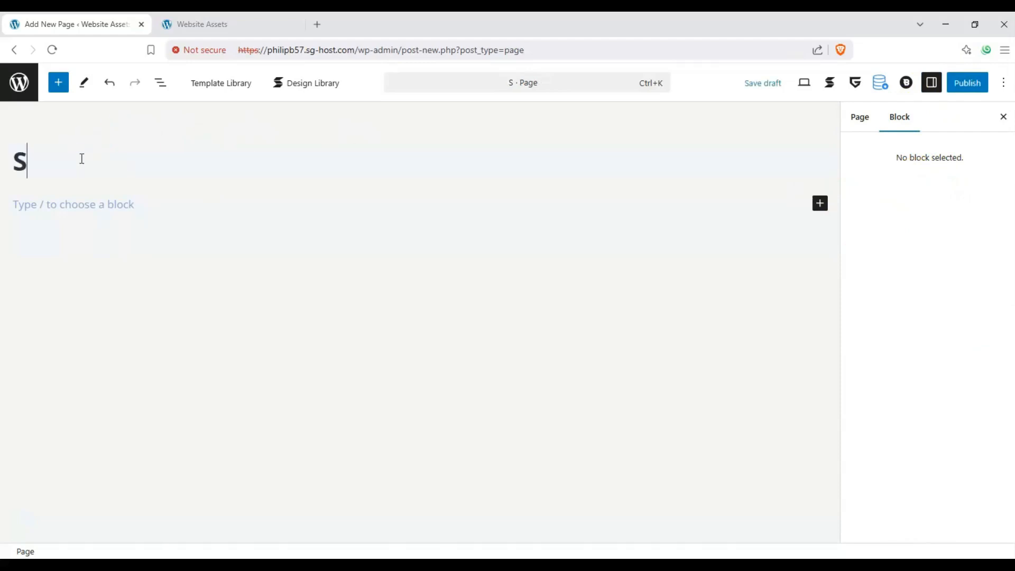
type("tackable Vid")
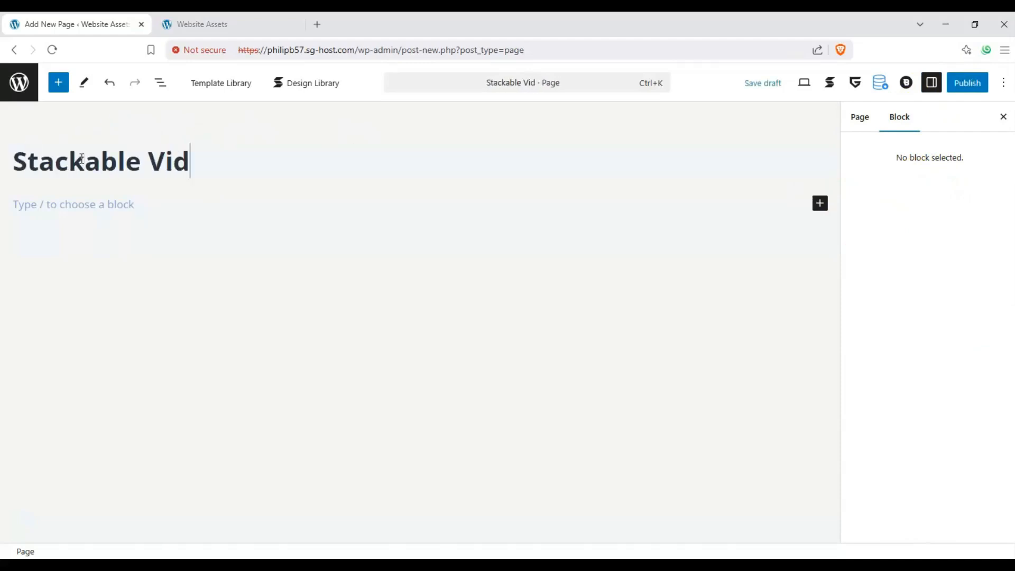
type("eo Pop")
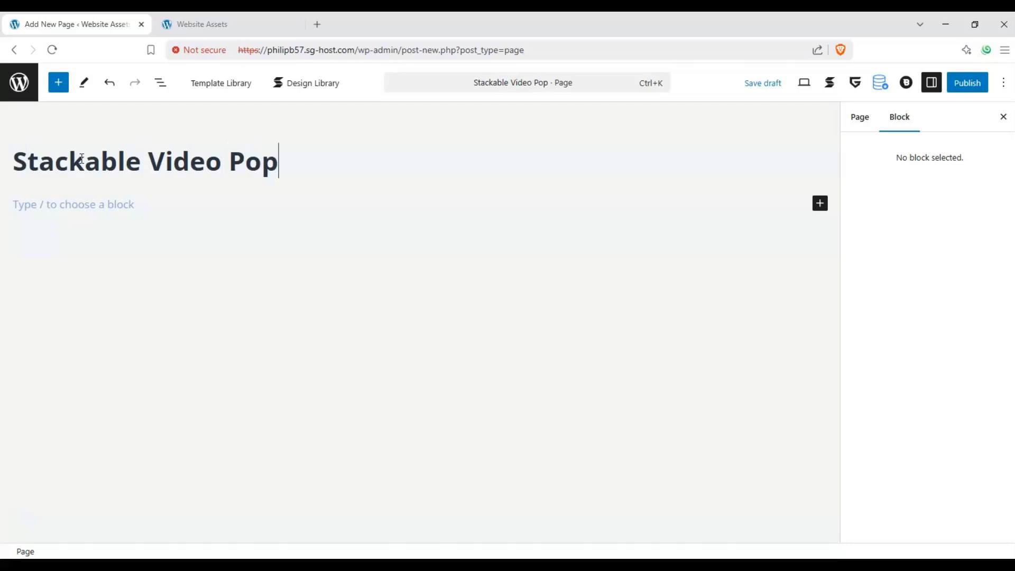
type("-up test")
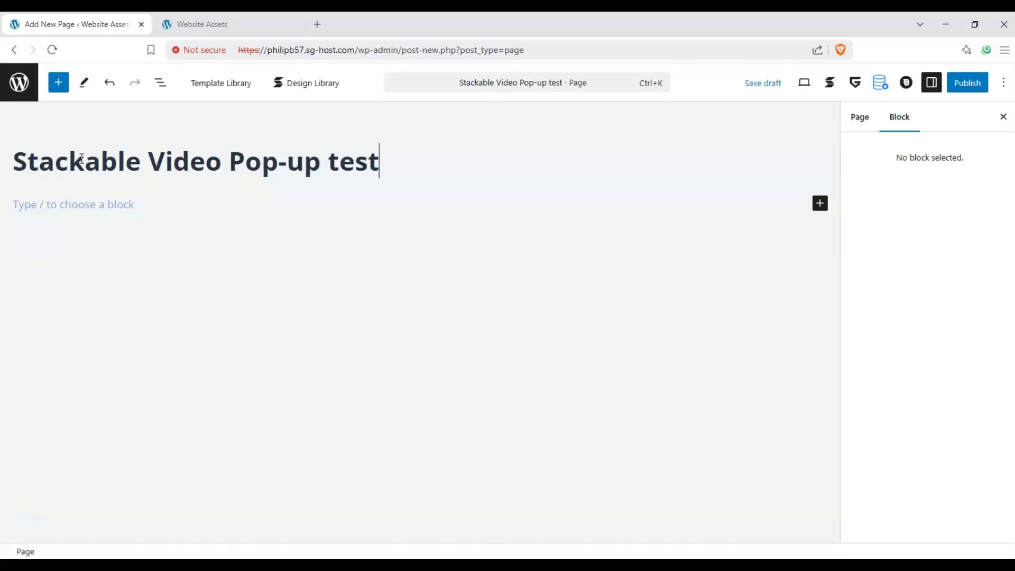
- Insert a Stackable Video Popup block below the page title and close the block library
left_click(152, 215)
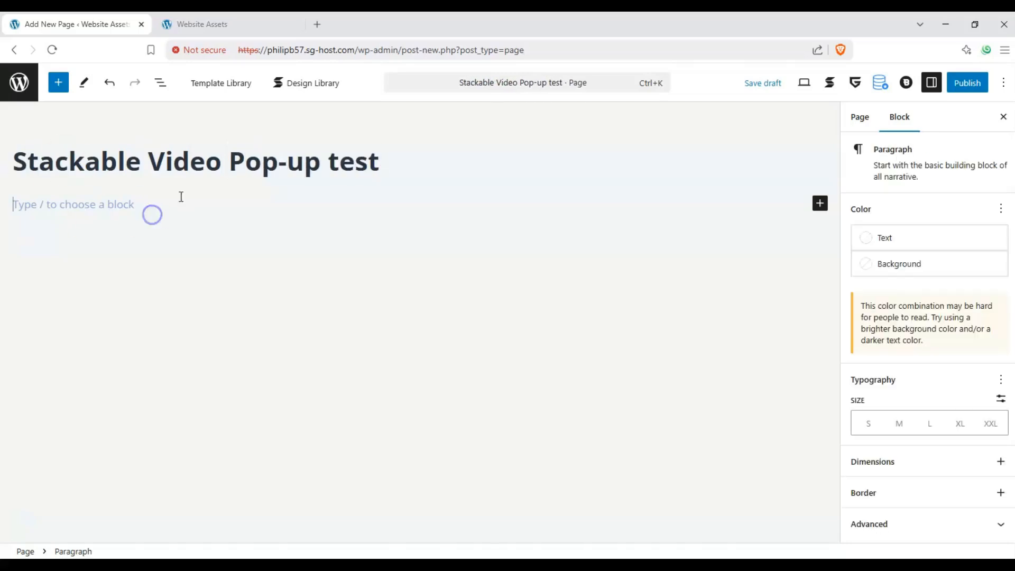
left_click(58, 82)
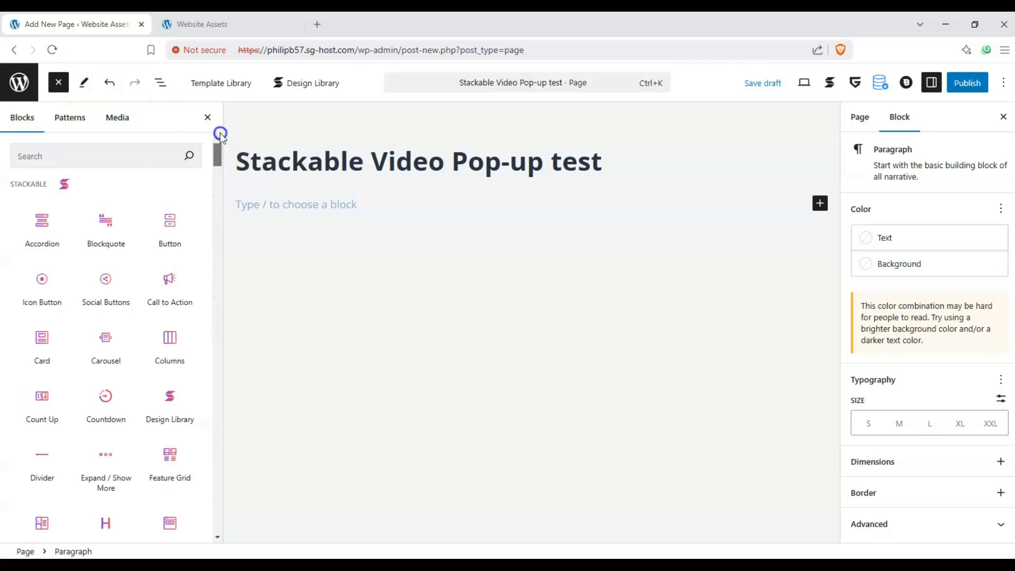
mouse_move(217, 154)
left_mouse_down()
mouse_move(216, 184)
mouse_move(220, 139)
left_mouse_up()
left_click(142, 155)
left_click_drag(59, 182, 3, 189)
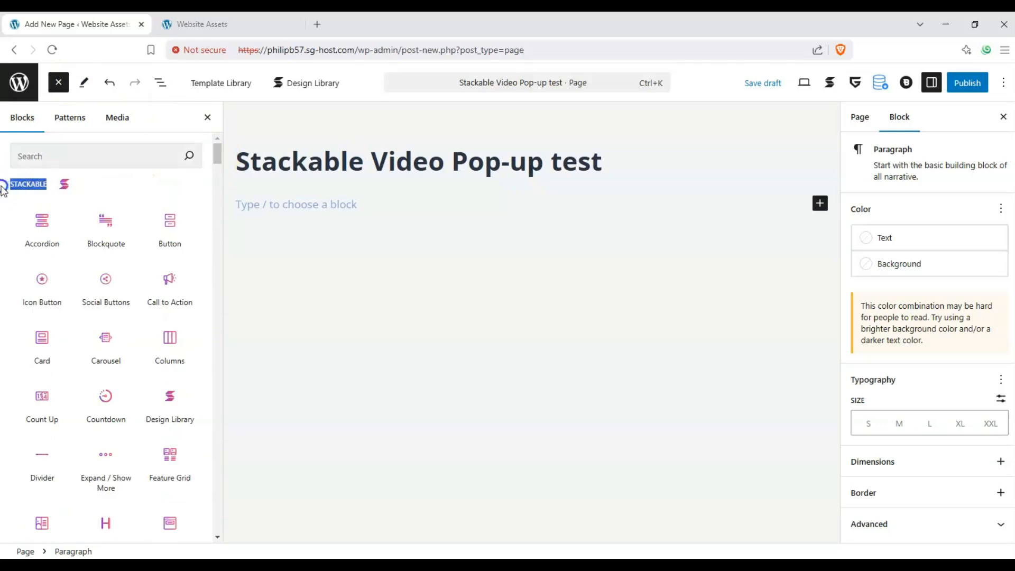
left_click_drag(215, 154, 212, 190)
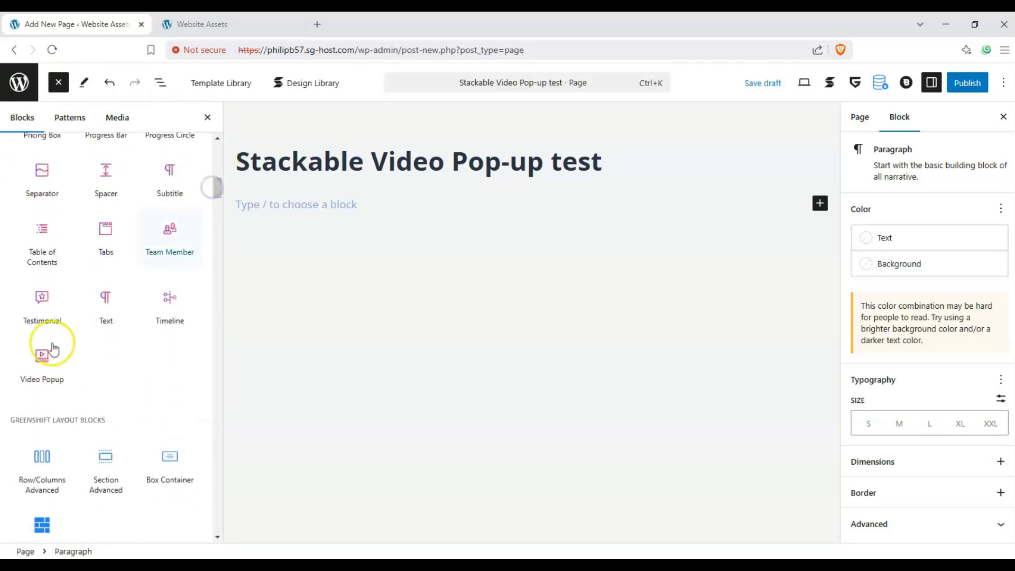
mouse_move(44, 358)
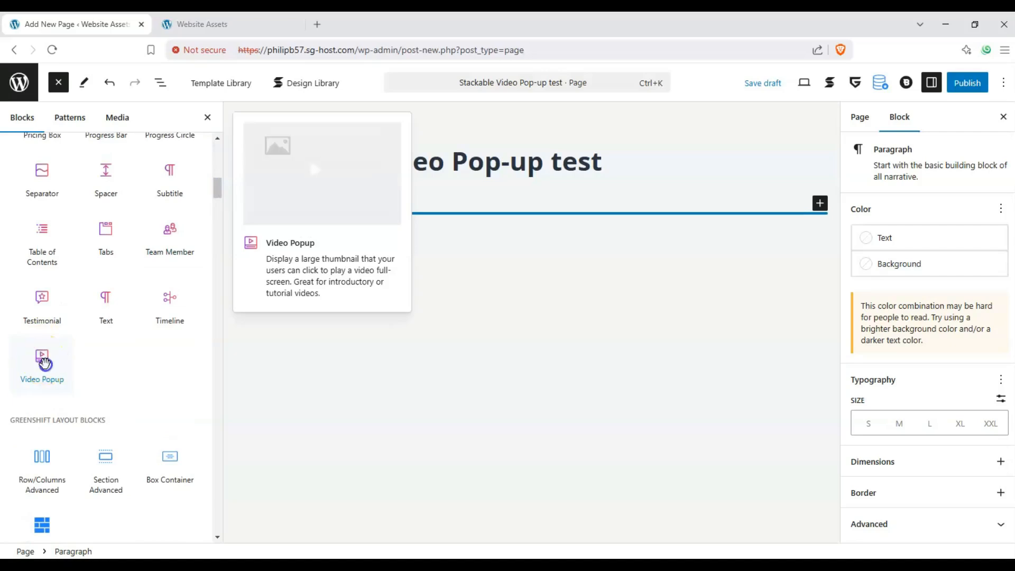
left_click_drag(44, 358, 319, 238)
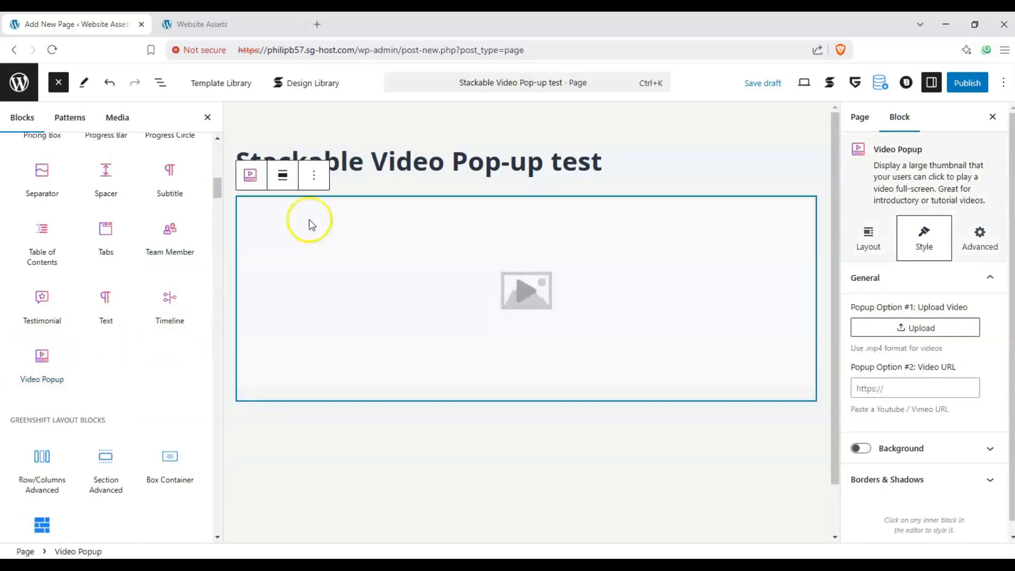
left_click(56, 83)
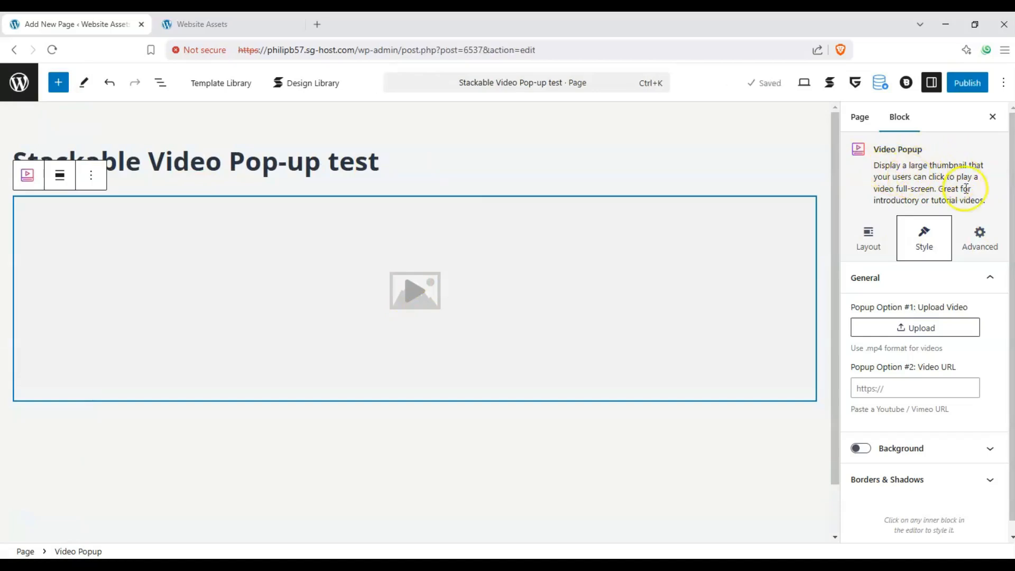
- Examine the Block Size & Spacing options in the Video Popup block's layout settings
scroll(925, 189, "down", 1)
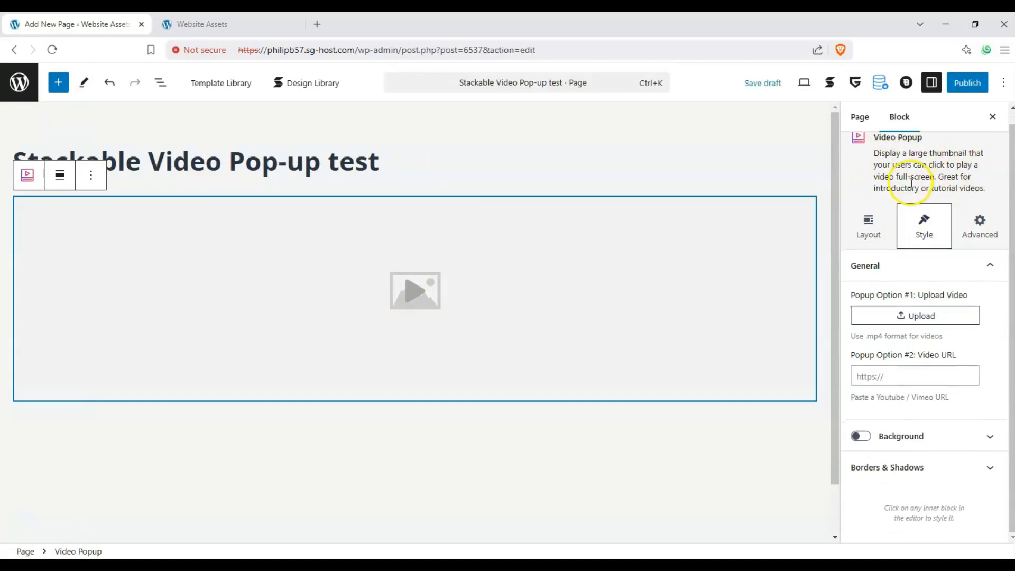
left_click(880, 222)
left_click(909, 276)
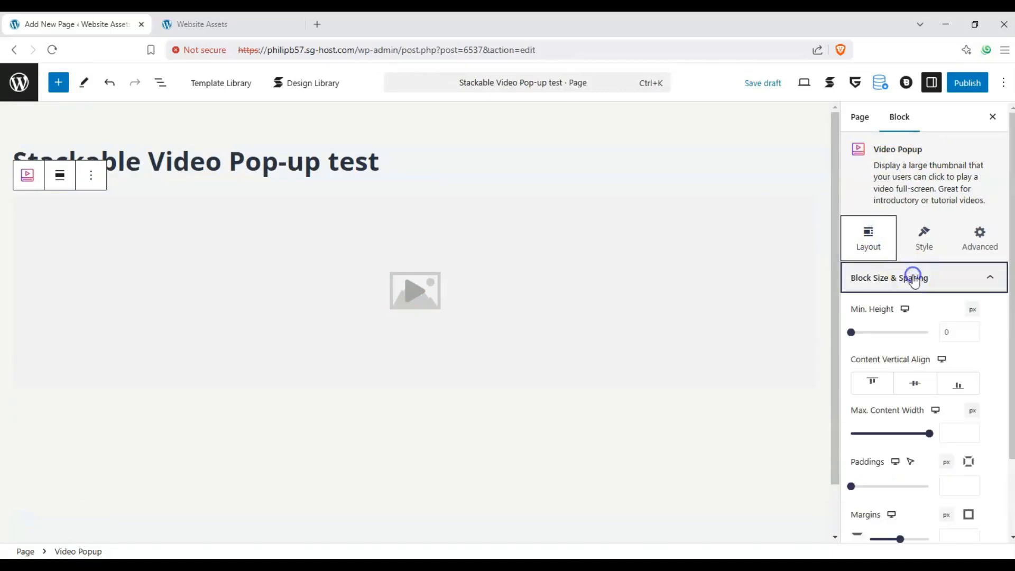
scroll(898, 303, "down", 2)
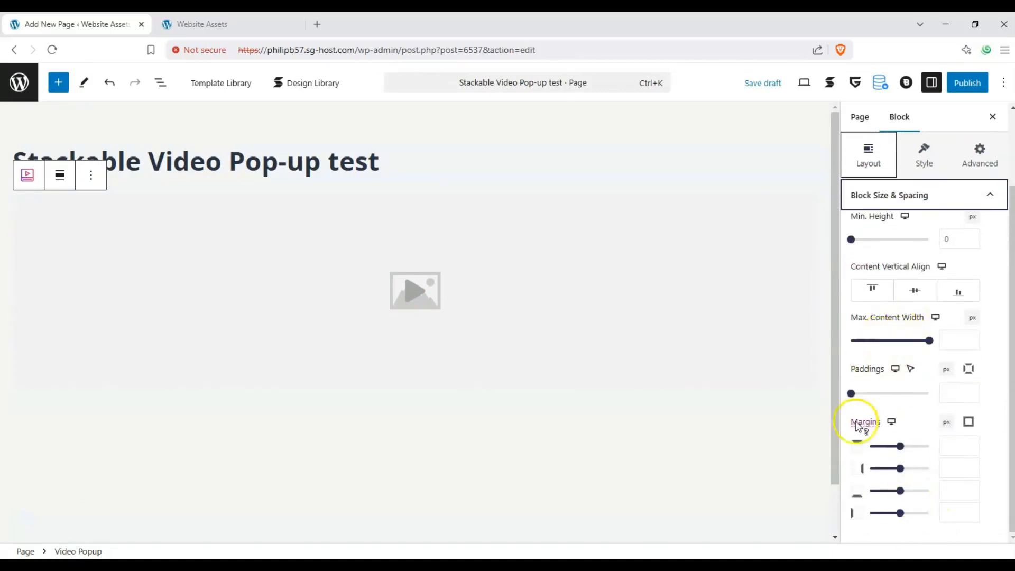
scroll(869, 391, "up", 2)
left_click(915, 279)
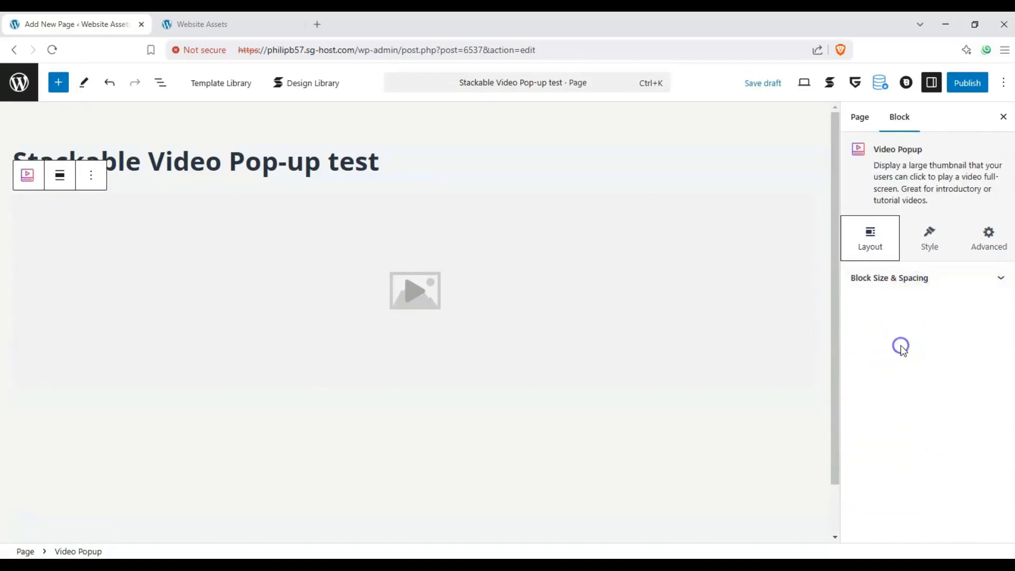
left_click(937, 250)
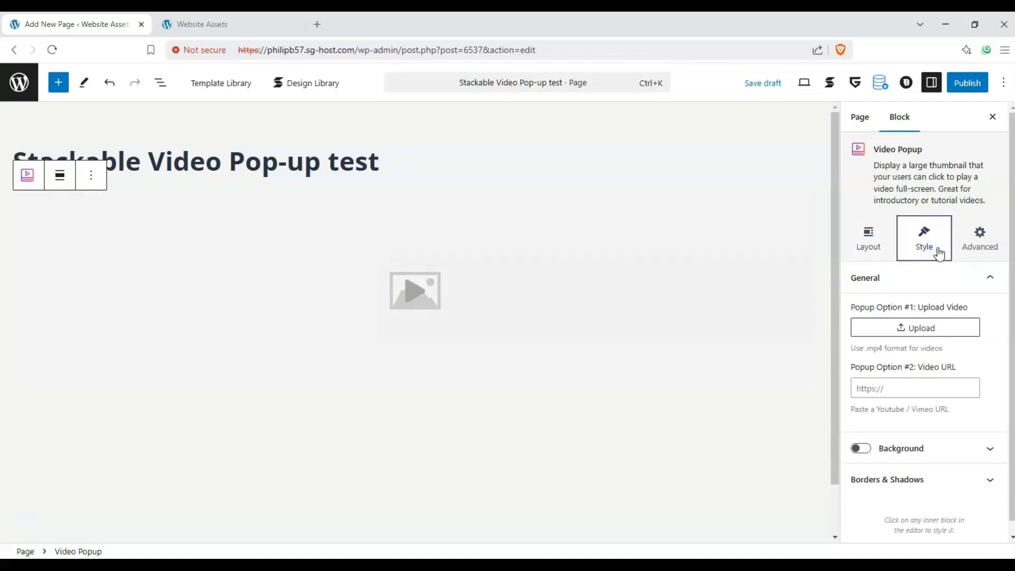
scroll(901, 272, "down", 1)
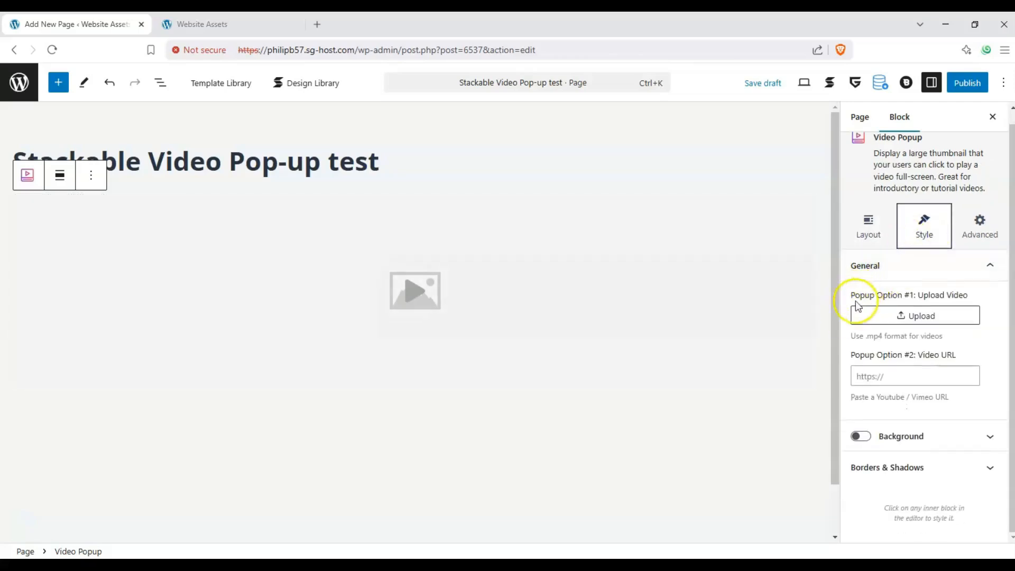
left_click_drag(960, 338, 870, 297)
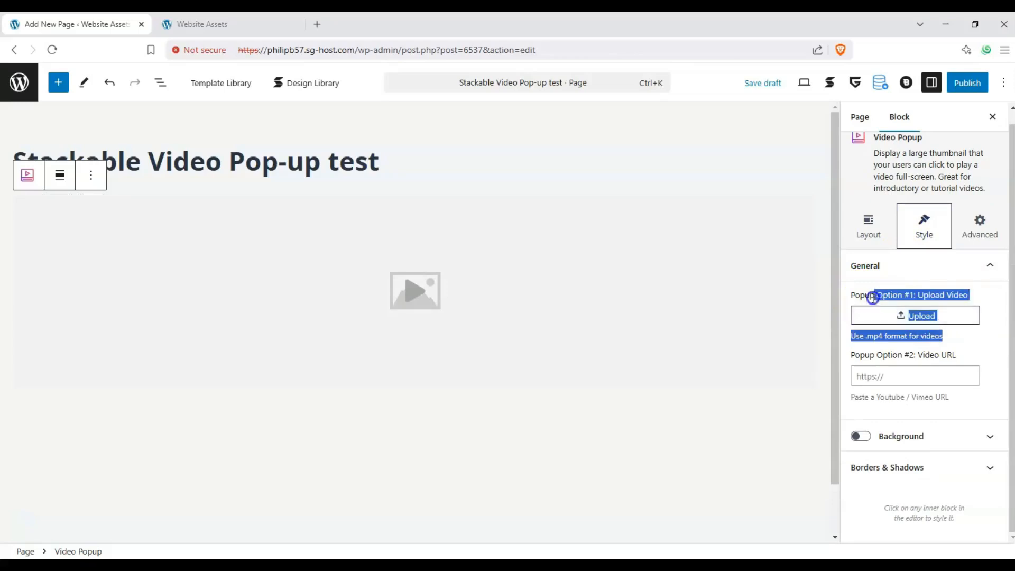
left_click(872, 296)
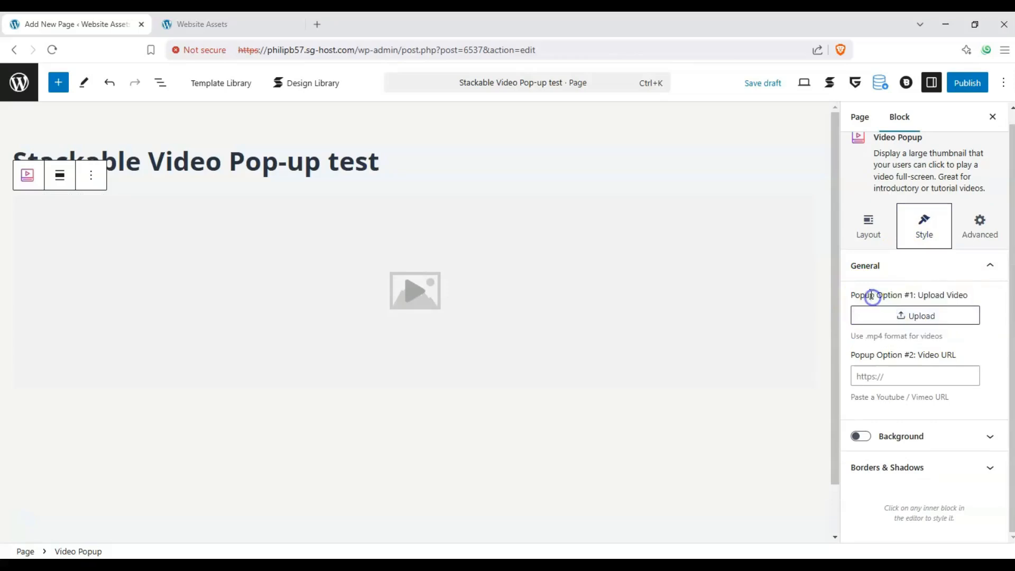
left_click(886, 378)
type("https://www.youtube.com/watch?v=WT77pvnao_A")
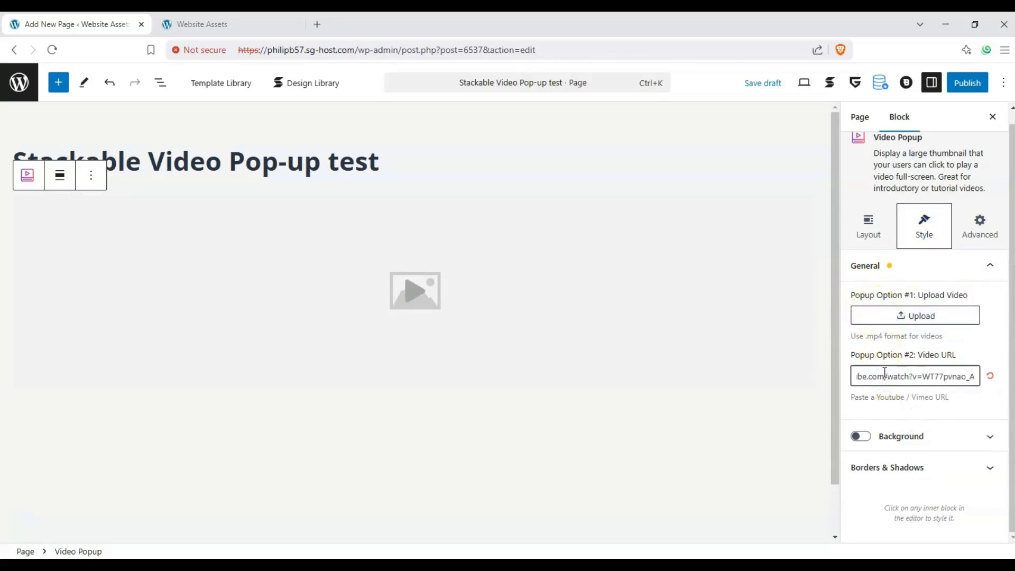
left_click(882, 394)
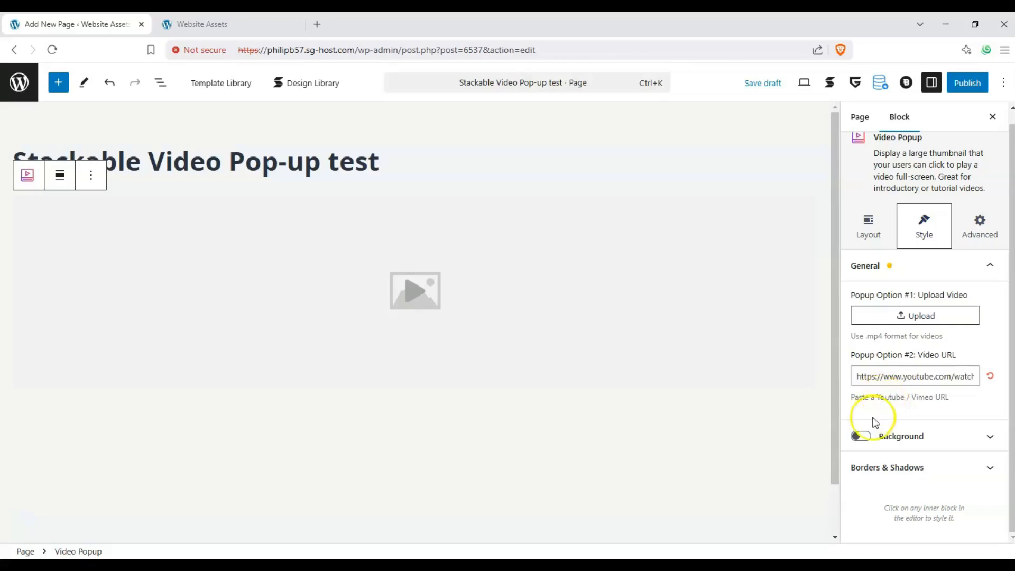
- Enable the Video Popup block's background and set its color to the theme's Palette Color 1
left_click(864, 435)
scroll(897, 423, "down", 3)
left_click(895, 358)
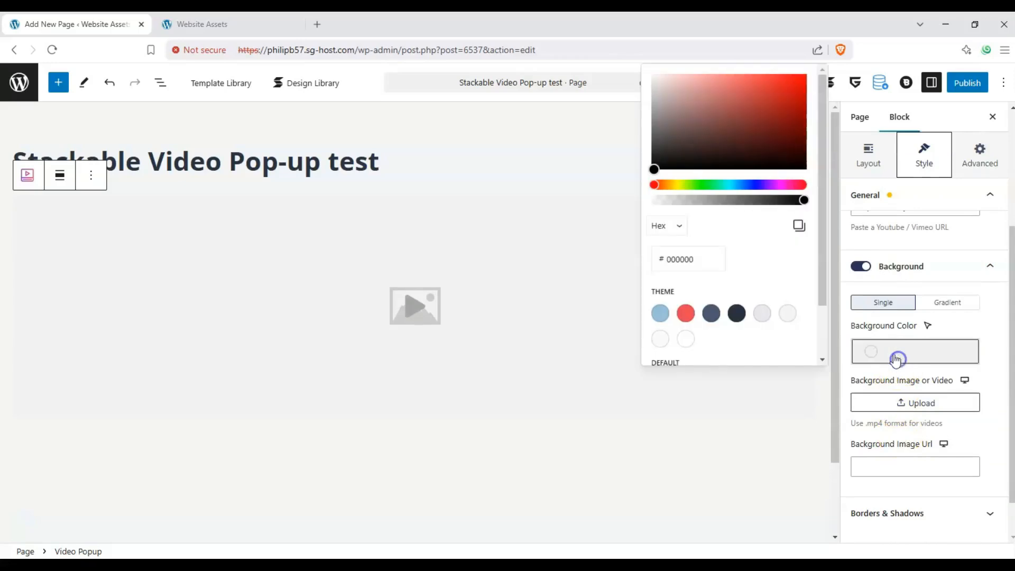
left_click(660, 313)
left_click(989, 426)
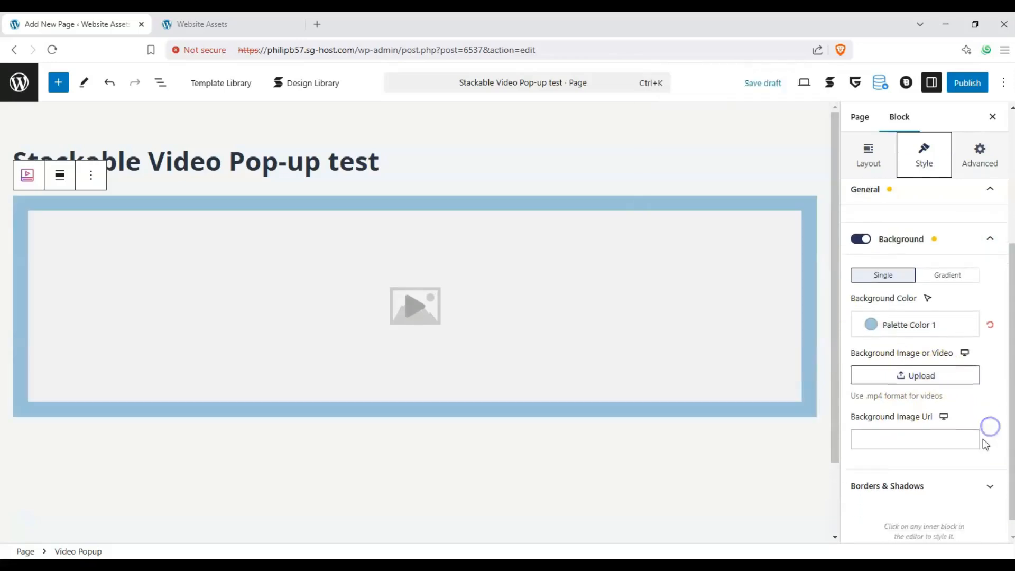
- Set the Video Popup block's border radius to 26 and return to its general style settings
left_click(961, 478)
left_click_drag(851, 402, 891, 404)
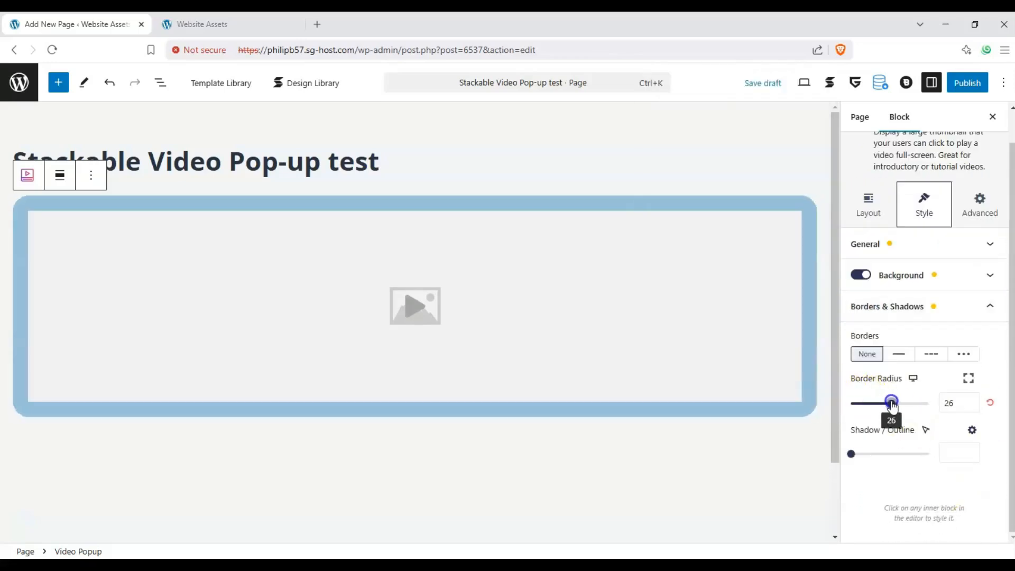
left_click(993, 306)
left_click(972, 290)
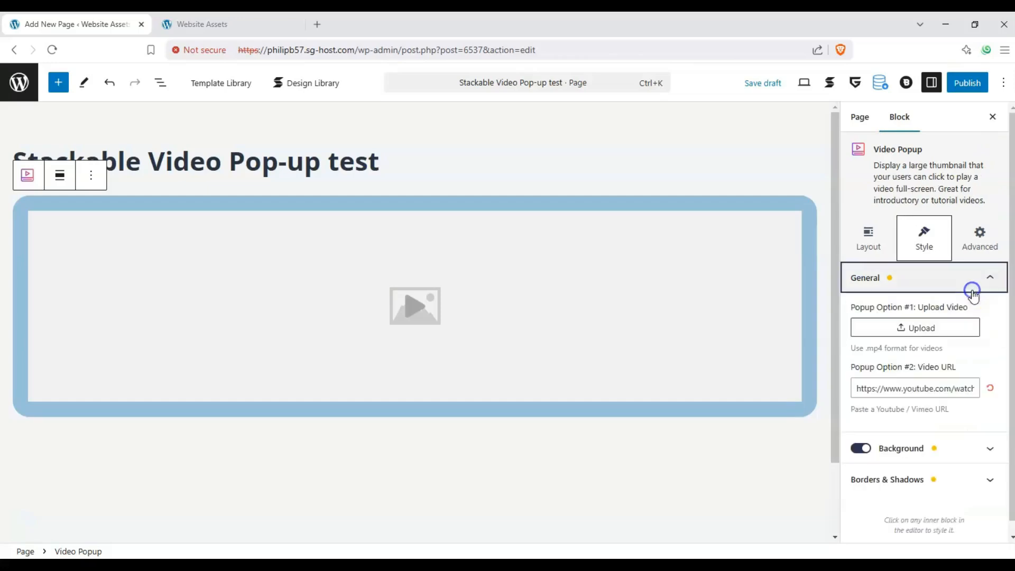
- Examine the Video Popup block's advanced settings, including General, Position, Custom Attributes, Responsive and Advanced, and return to its general style settings
left_click(979, 248)
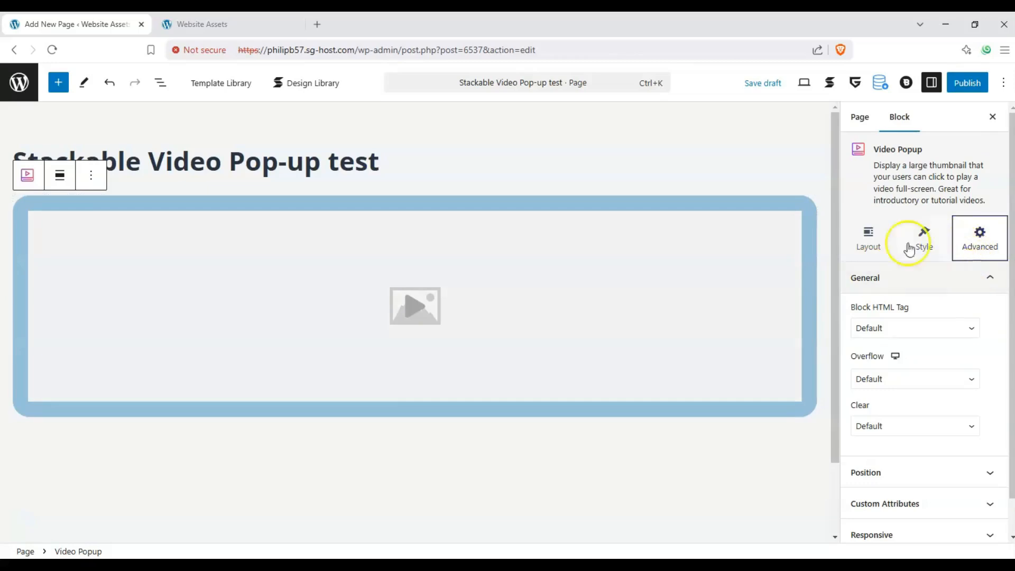
left_click(957, 280)
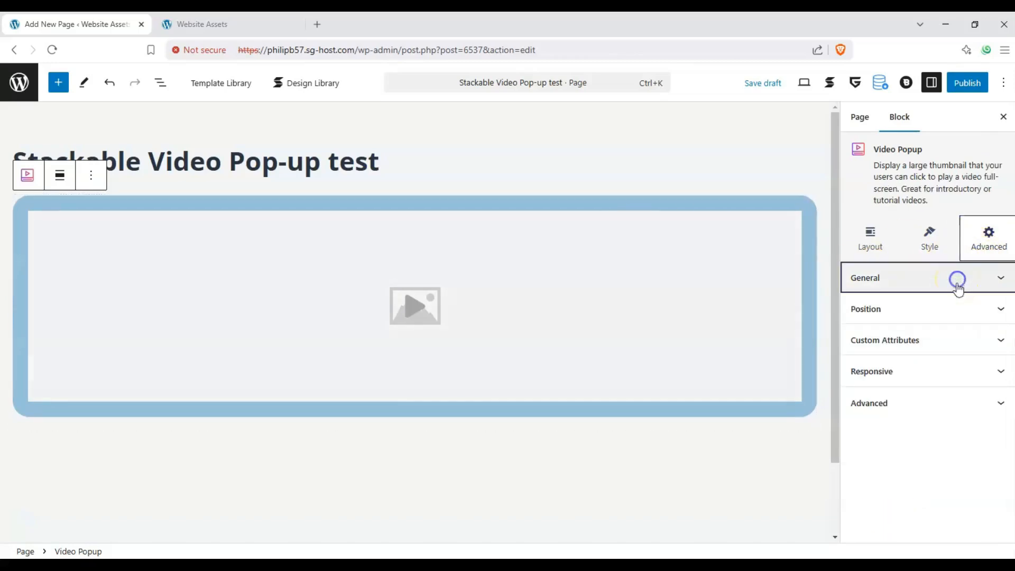
left_click(945, 308)
left_click(944, 205)
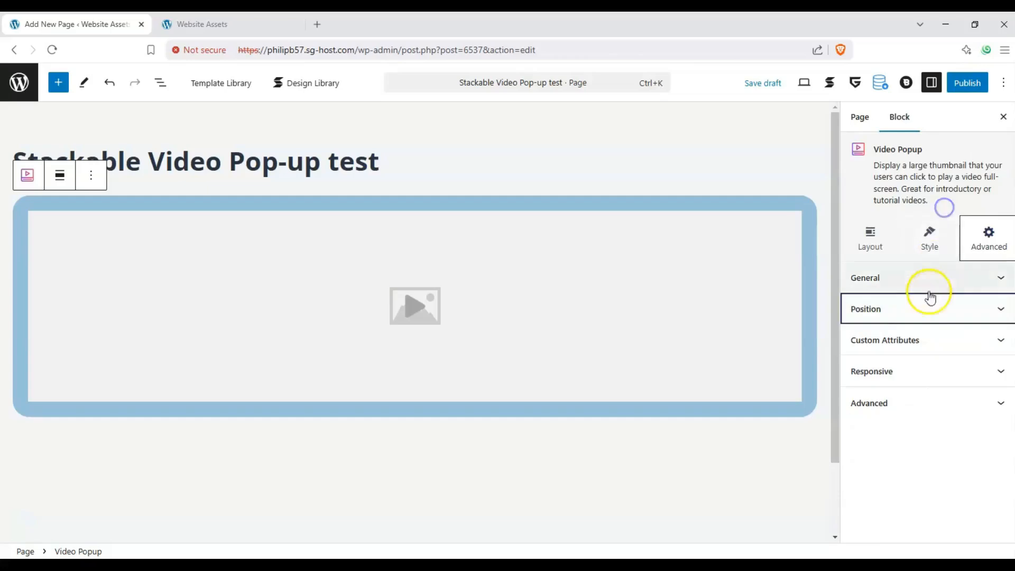
left_click(925, 337)
left_click(924, 309)
left_click(922, 368)
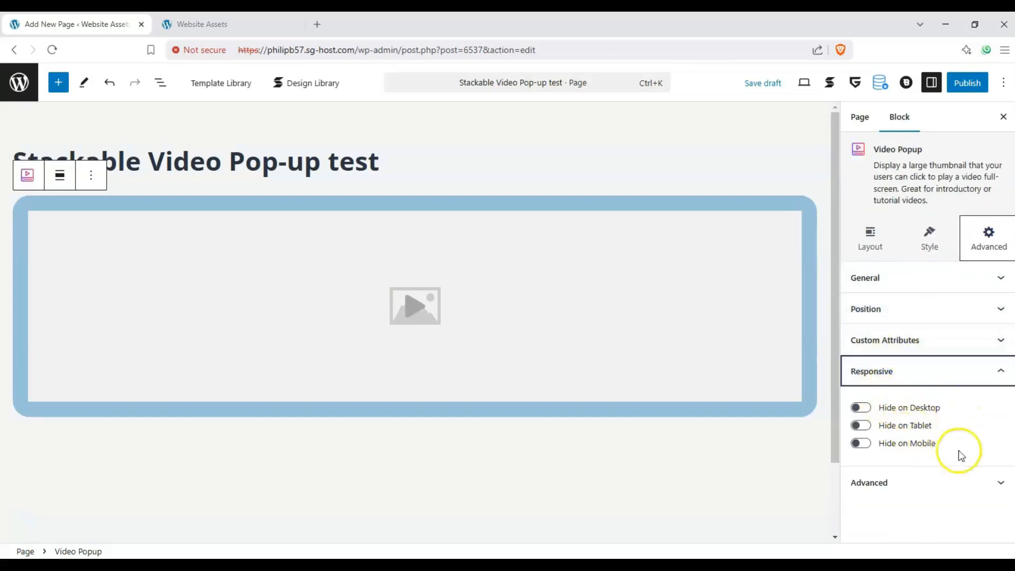
left_click(945, 372)
left_click(936, 402)
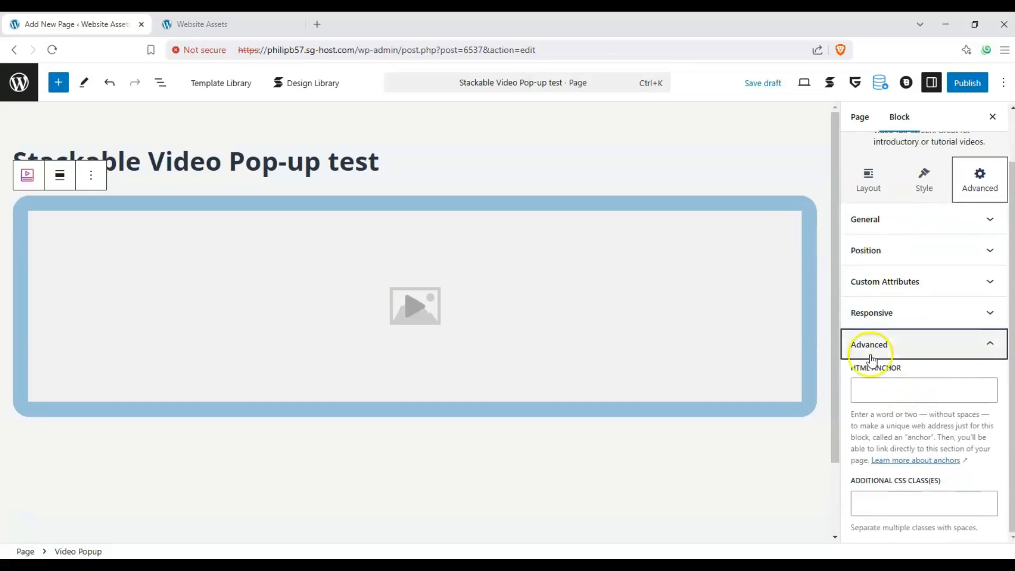
scroll(909, 349, "down", 1)
left_click(909, 349)
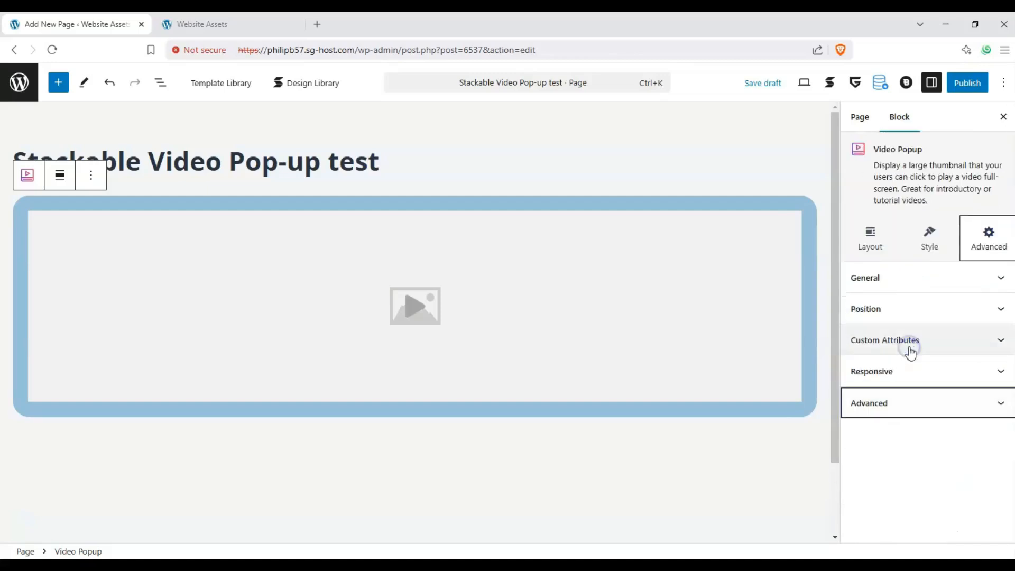
left_click(907, 233)
left_click(894, 278)
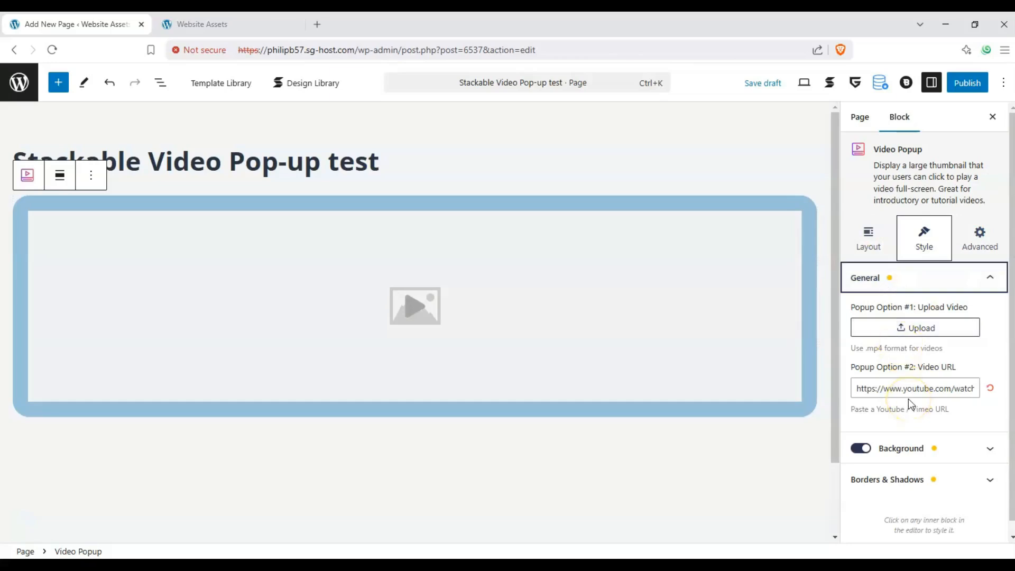
- Replace the Video Popup block's play icon with the solid circle play icon, searching the icon library for "play"
left_click(378, 313)
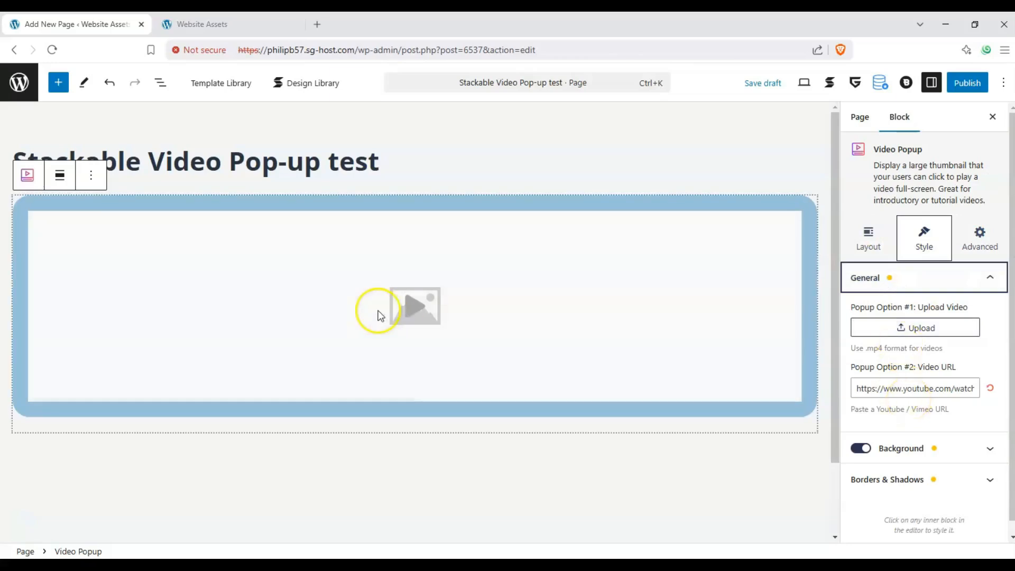
left_click(419, 310)
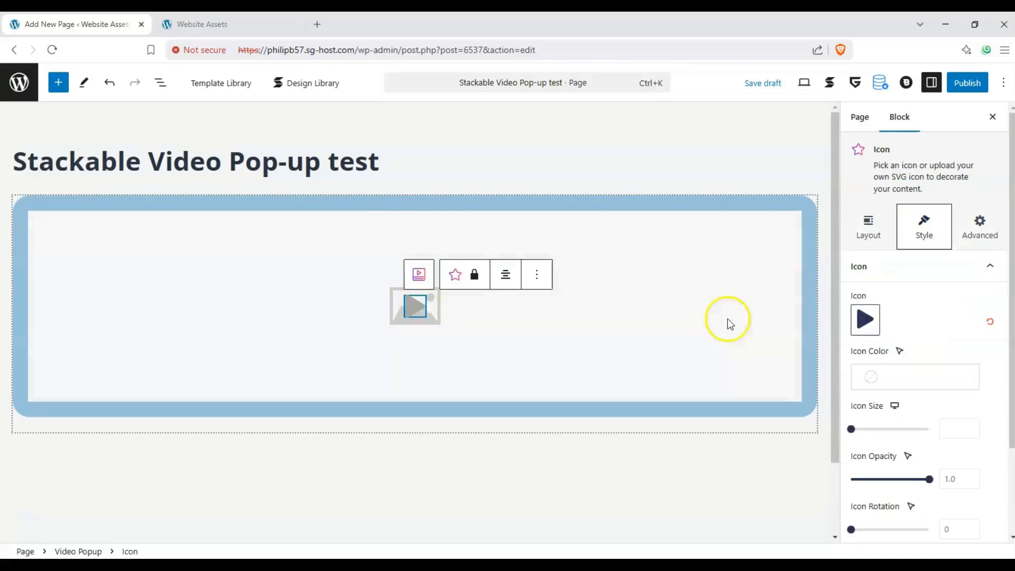
left_click(865, 319)
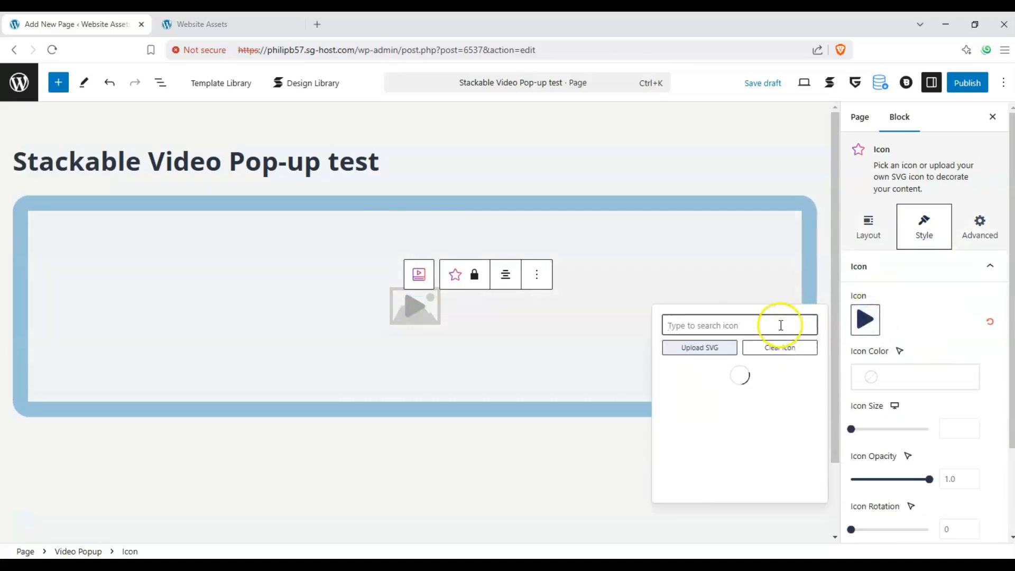
type("play")
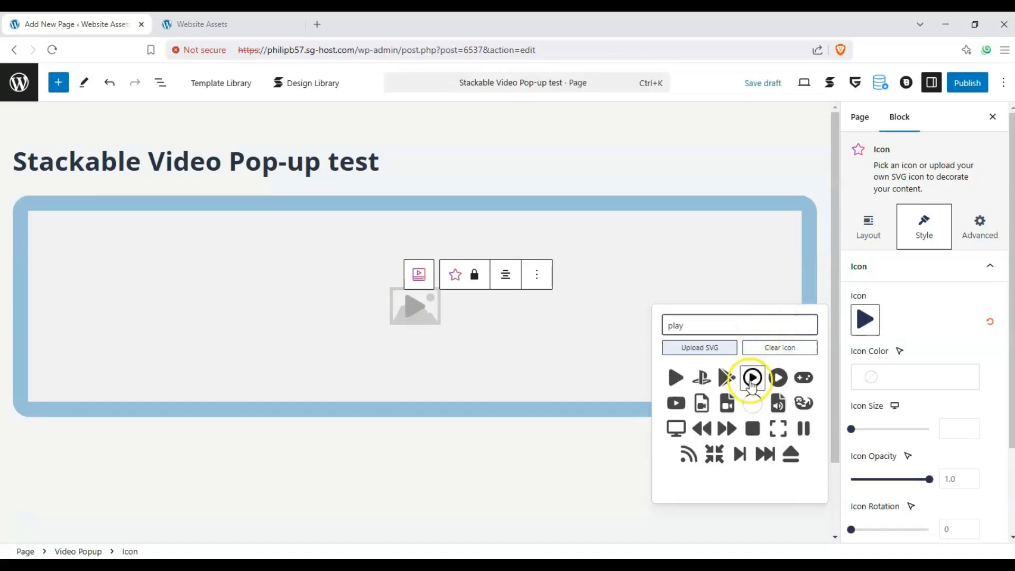
left_click(777, 376)
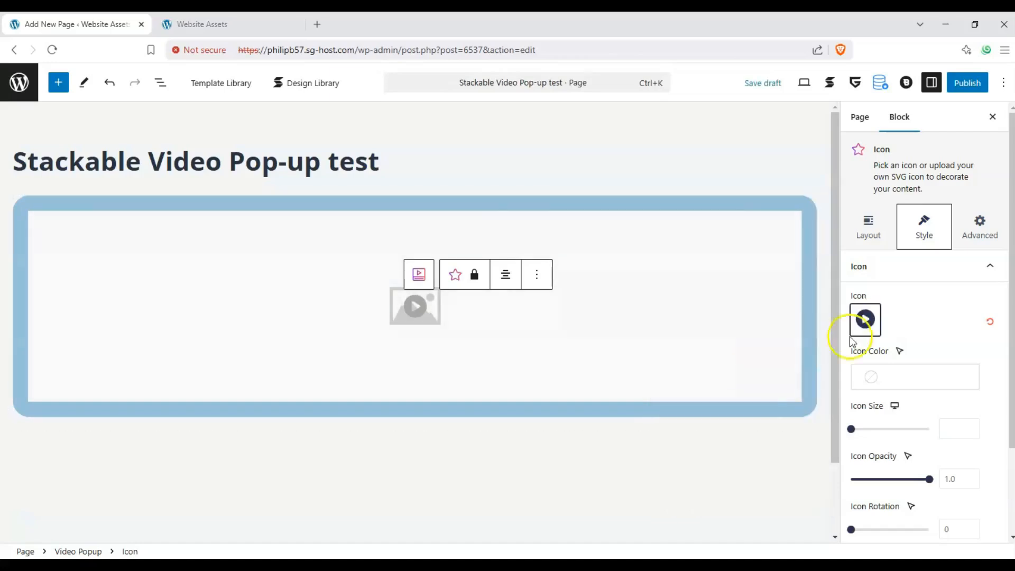
- Set the play icon's color to #ff0000 and its size to 81
left_click(867, 377)
left_click_drag(718, 184, 807, 46)
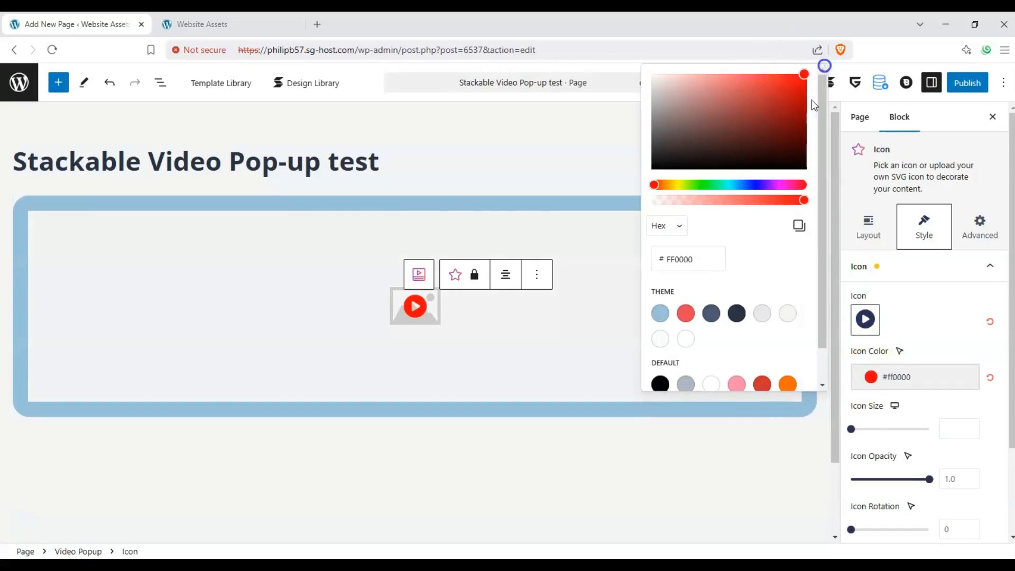
scroll(813, 105, "down", 1)
left_click(885, 428)
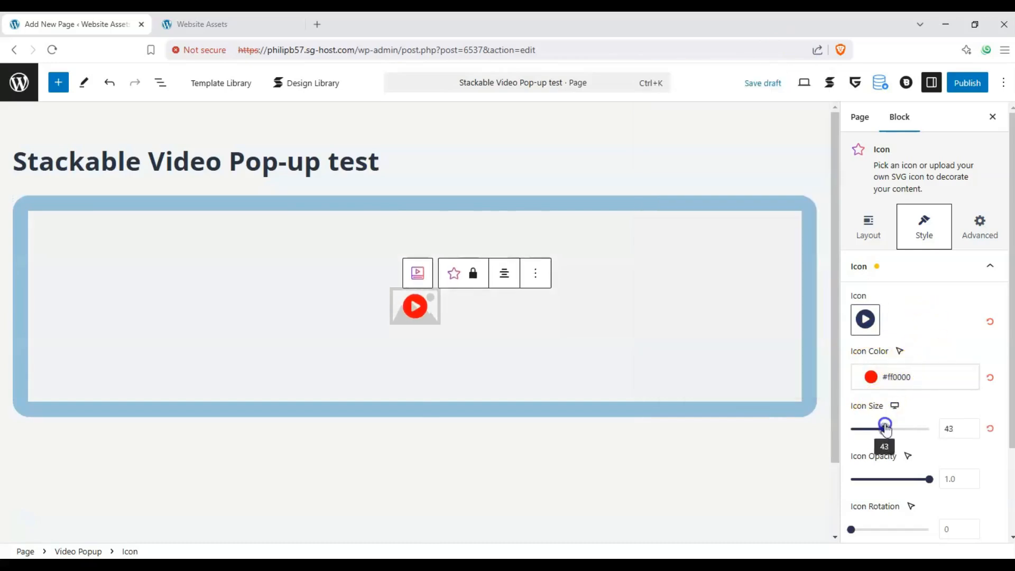
left_click_drag(875, 427, 914, 428)
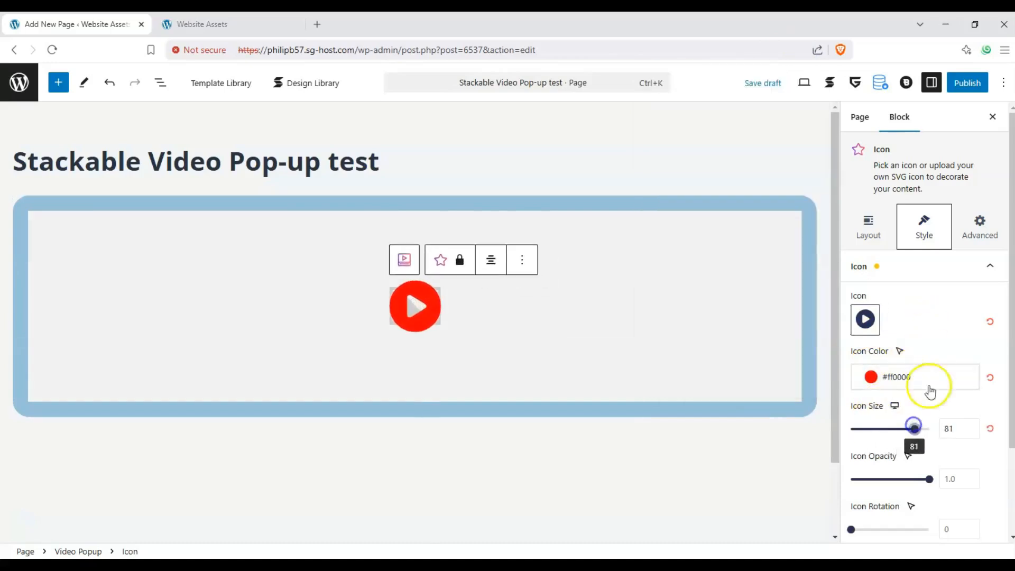
- Give the Video Popup block's inner image the "Customize Buttons Blocksy" thumbnail from the media library
left_click(621, 300)
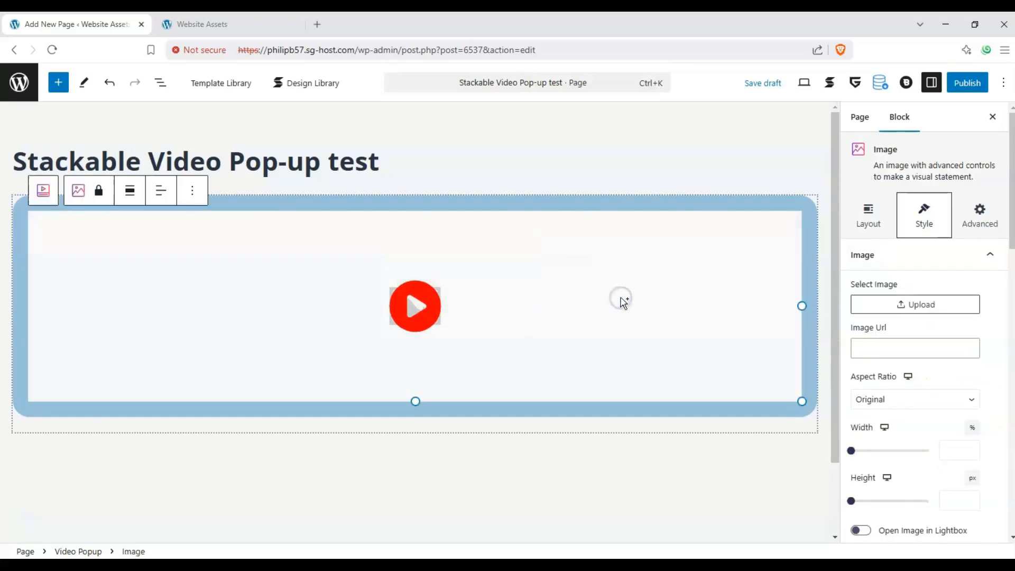
left_click(875, 306)
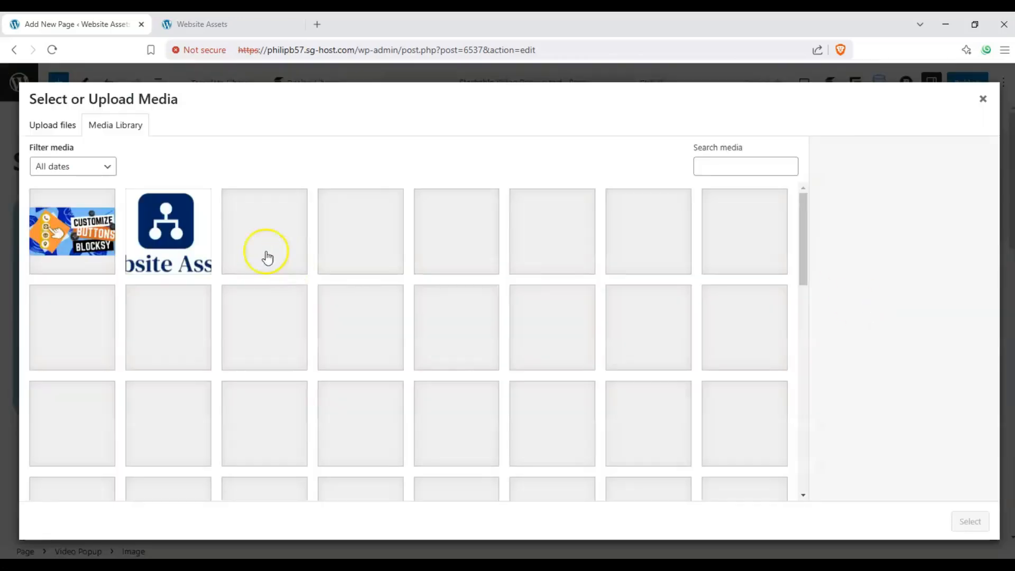
left_click(107, 227)
left_click(969, 521)
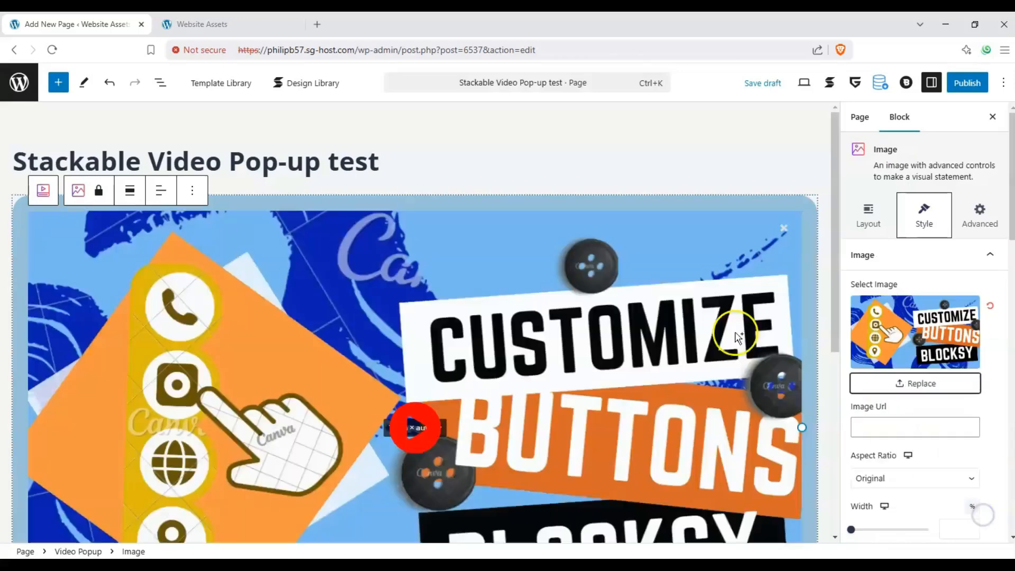
scroll(529, 327, "down", 4)
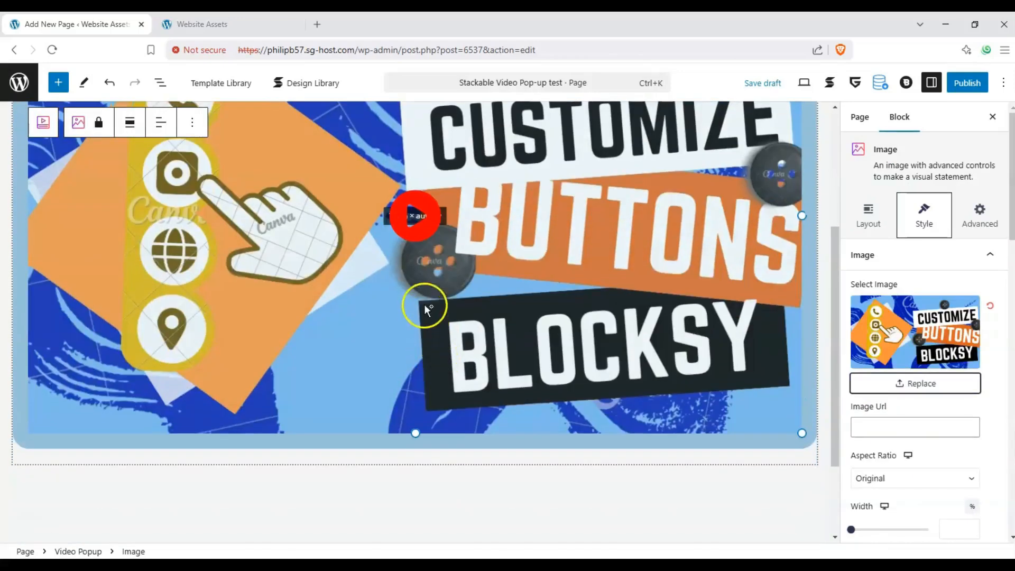
scroll(424, 303, "up", 1)
- Set the thumbnail image's width to 45% and its height to 294 px
left_click(918, 479)
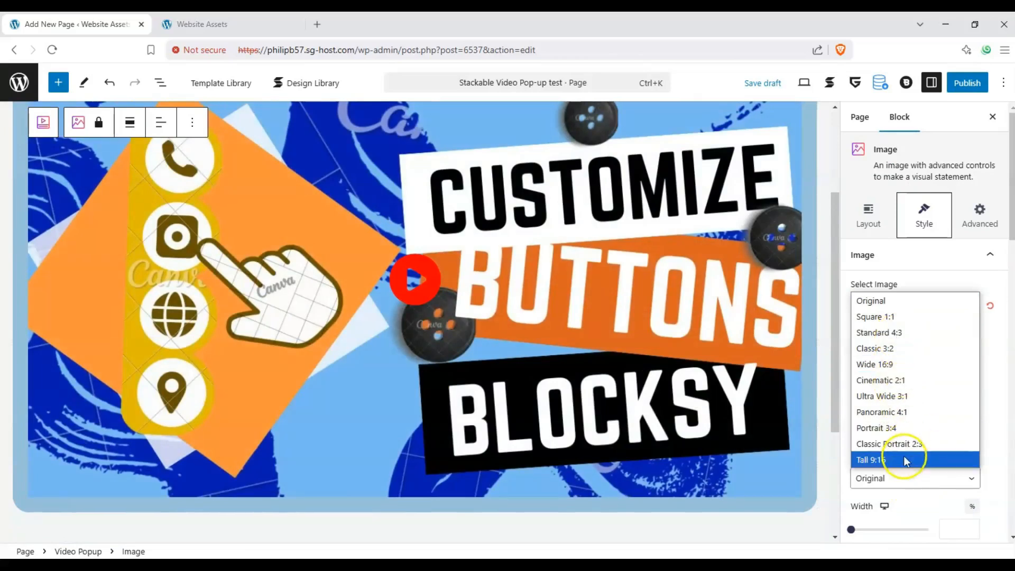
left_click(923, 492)
scroll(899, 417, "down", 2)
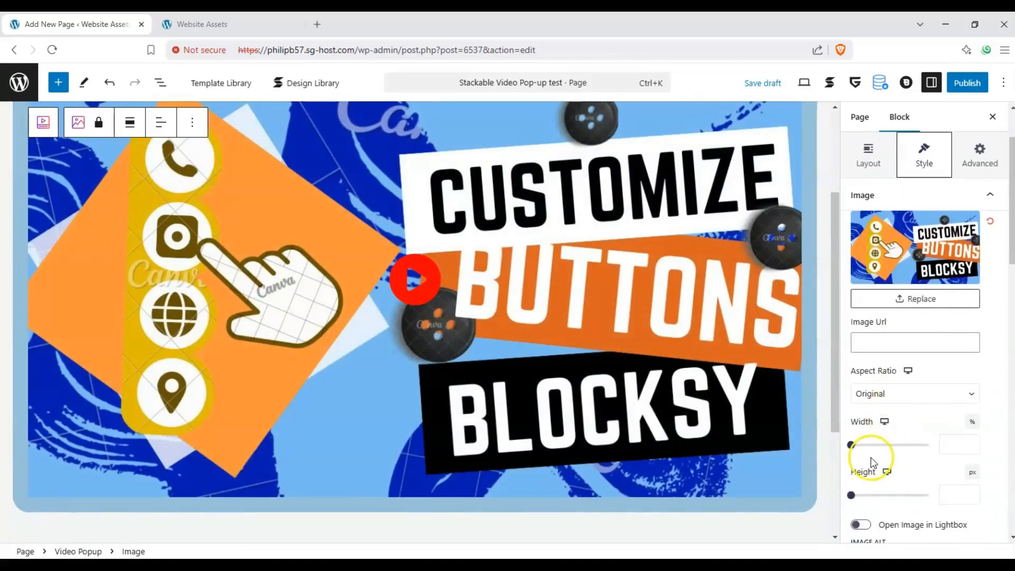
left_click_drag(866, 448, 884, 447)
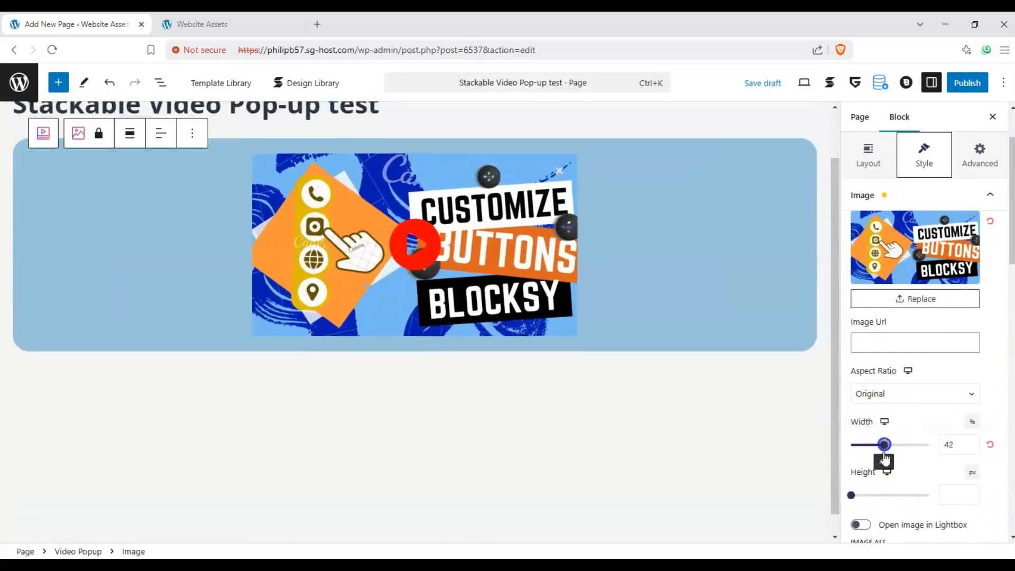
left_click(883, 494)
left_click_drag(898, 500, 874, 494)
mouse_move(884, 446)
left_mouse_down()
mouse_move(863, 449)
mouse_move(908, 455)
mouse_move(885, 450)
left_mouse_up()
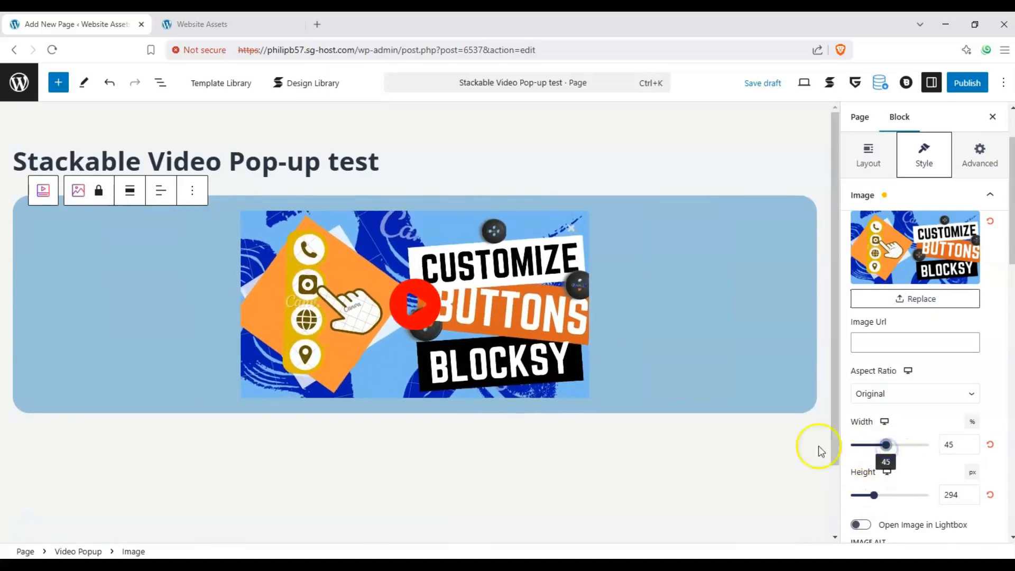
- Publish the Stackable Video Pop-up test page and open its live version in a new tab
left_click(517, 455)
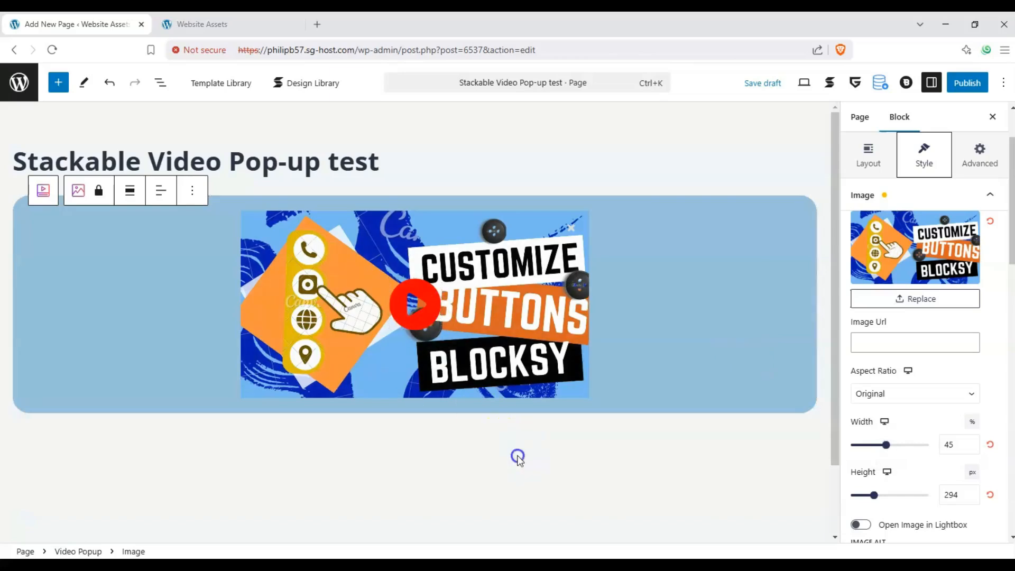
left_click(756, 322)
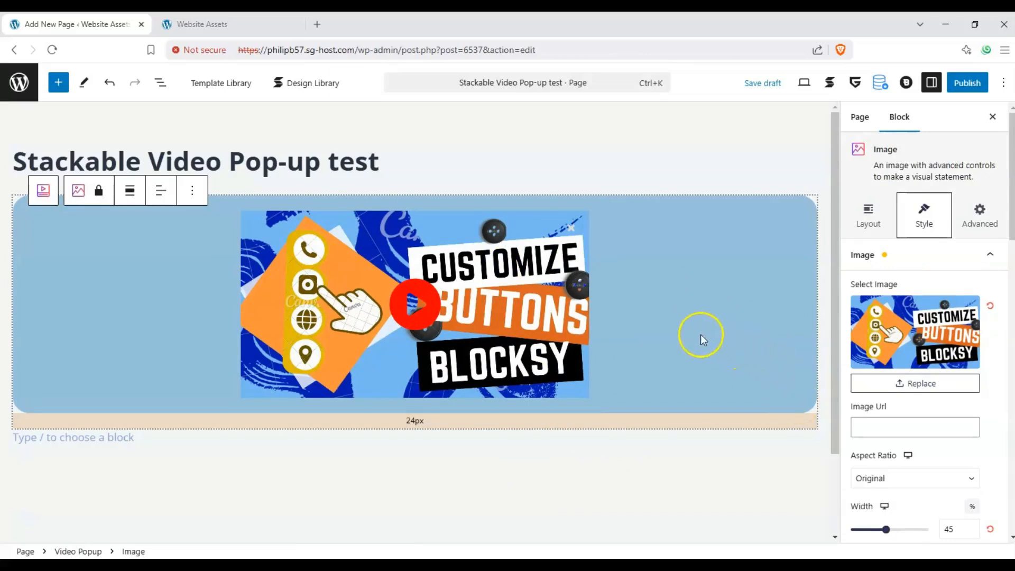
left_click(764, 160)
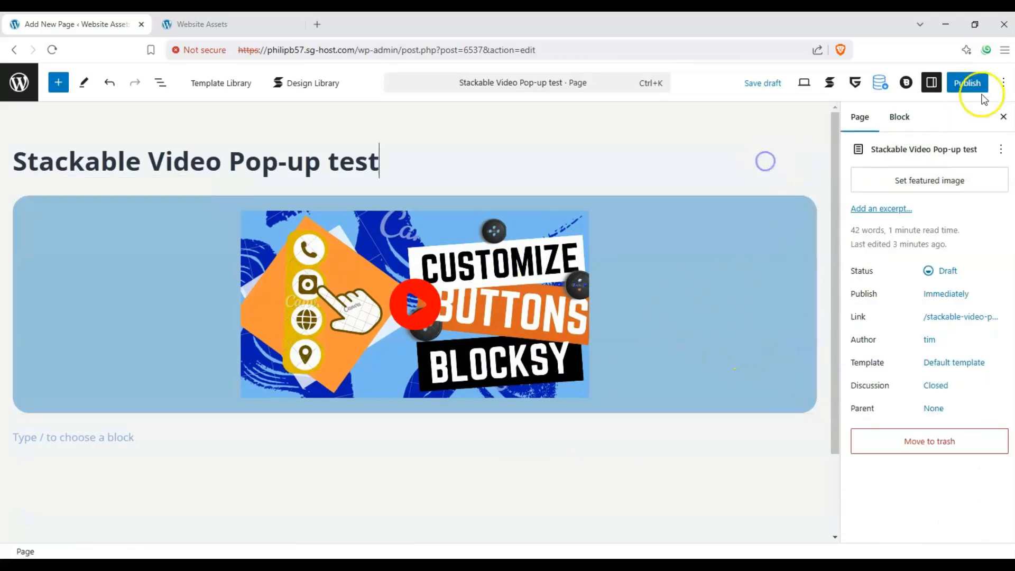
left_click(981, 89)
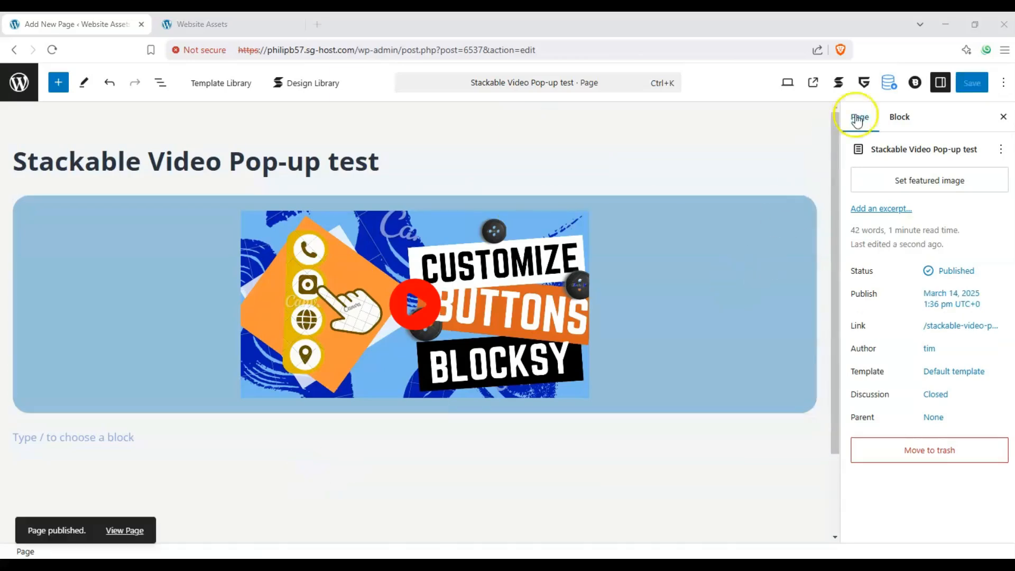
left_click(810, 93)
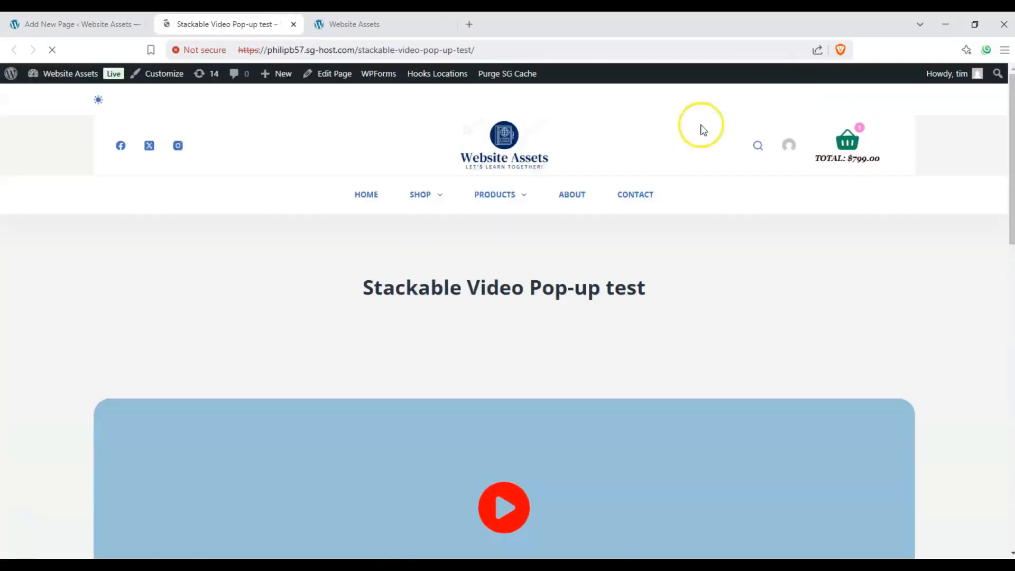
- Test the video popup on the live page by repeatedly playing the video and closing its overlay
scroll(310, 254, "down", 3)
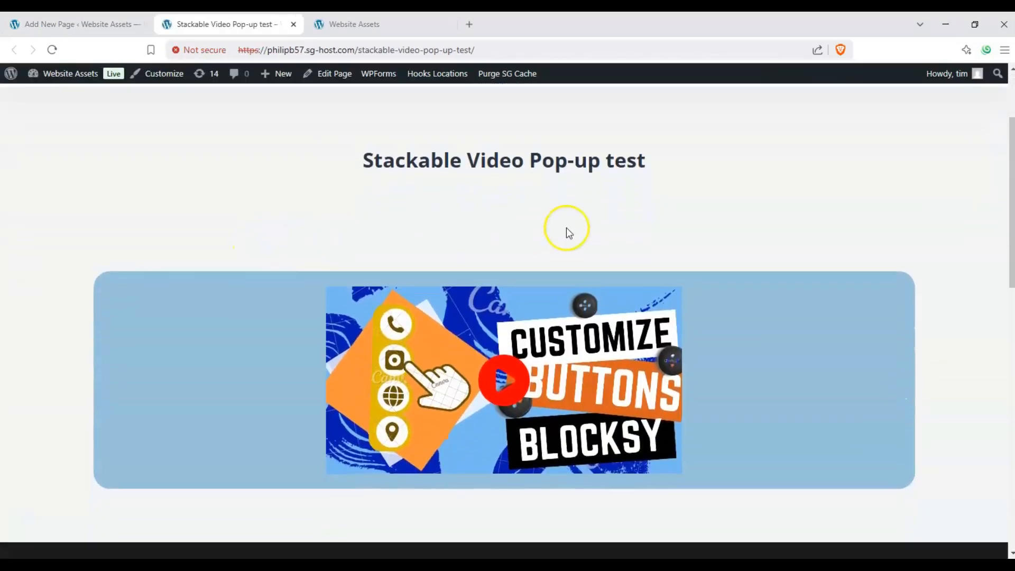
scroll(566, 227, "down", 1)
left_click(494, 330)
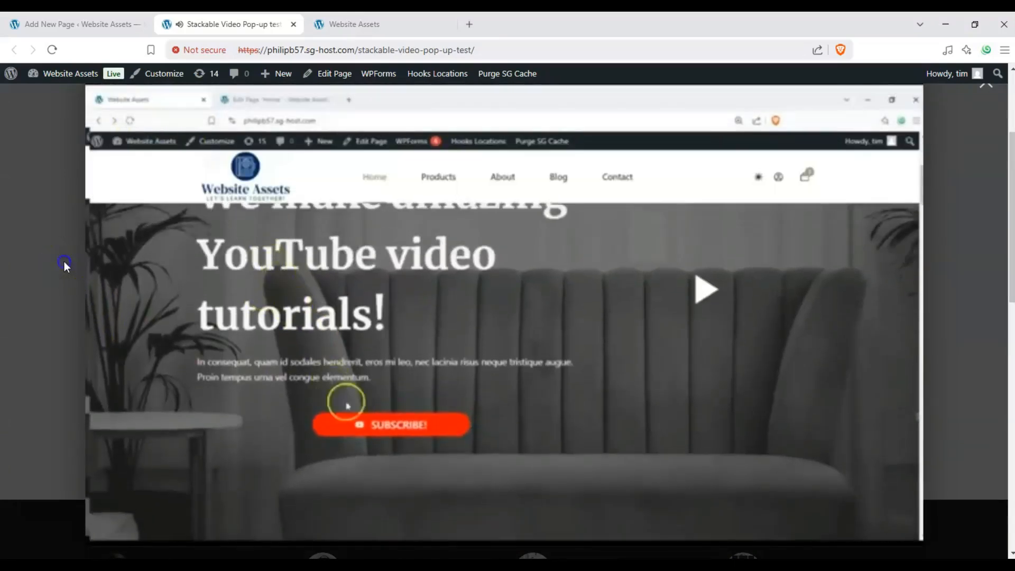
left_click(64, 262)
left_click(509, 329)
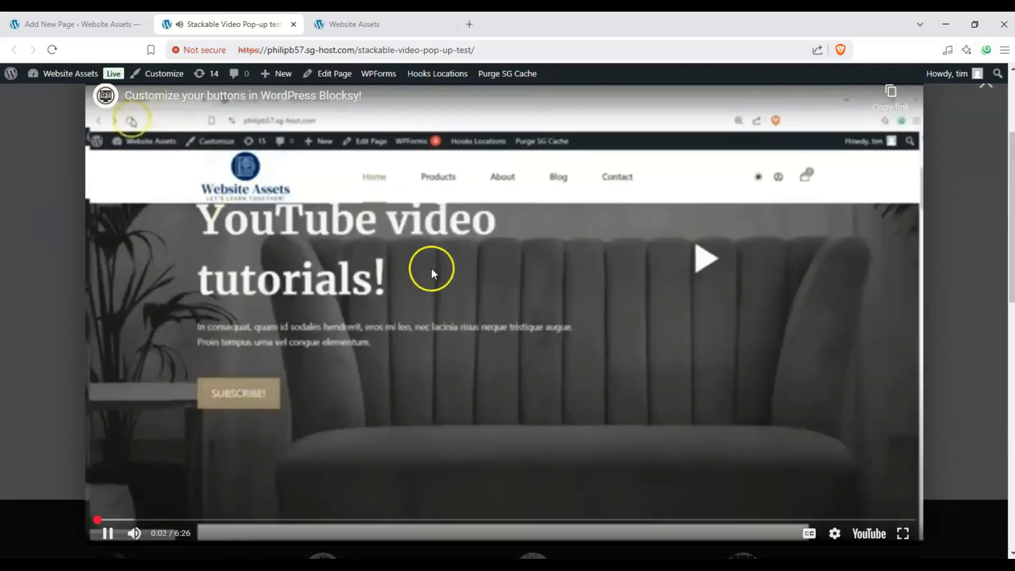
left_click(21, 242)
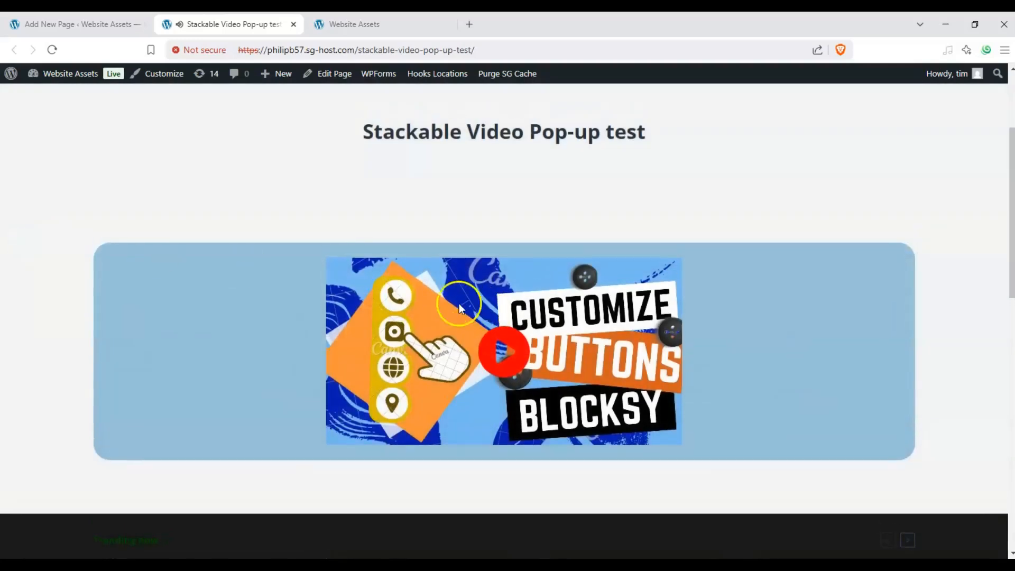
scroll(296, 290, "down", 1)
left_click(503, 296)
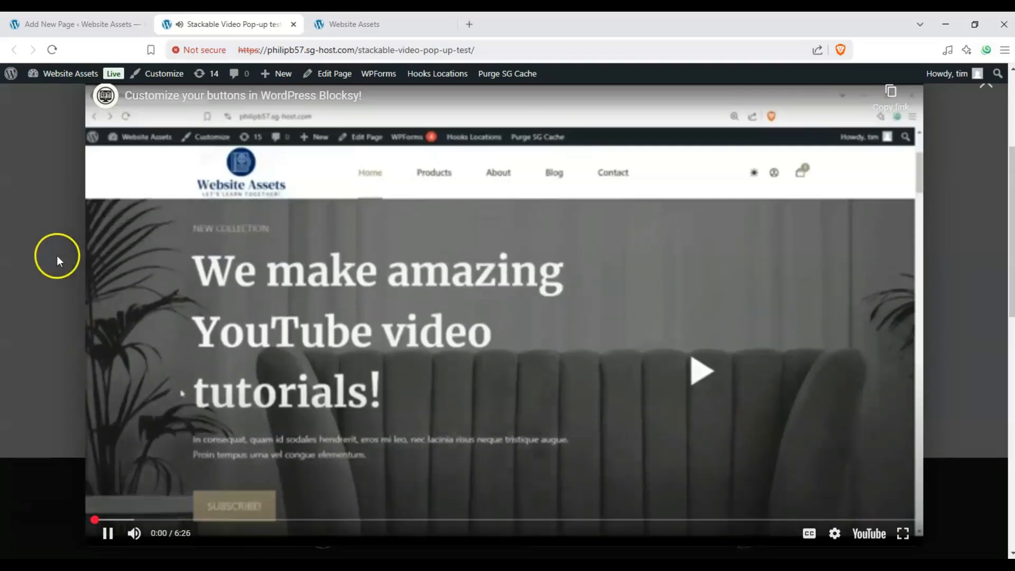
left_click(56, 255)
left_click(512, 309)
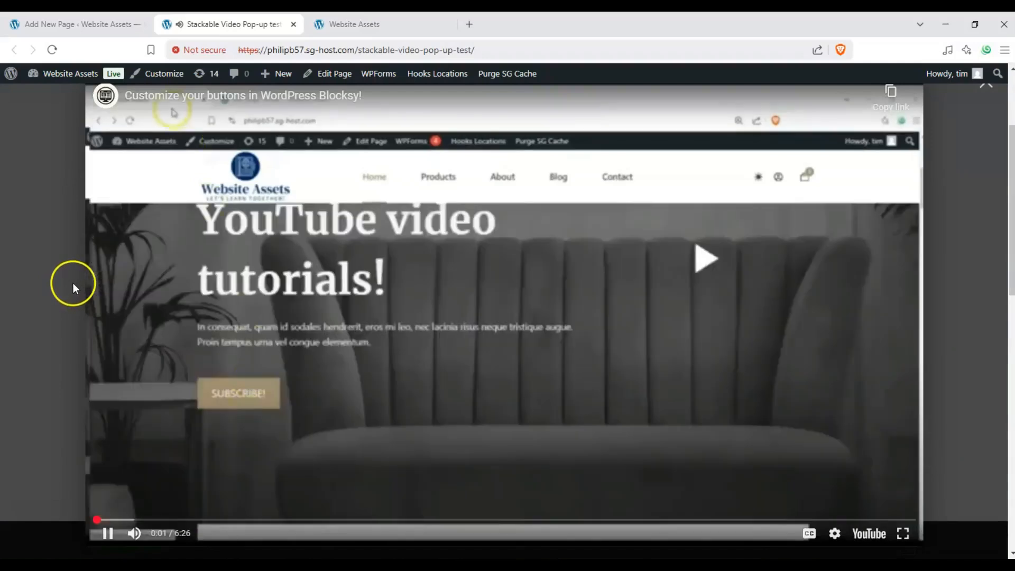
left_click(73, 285)
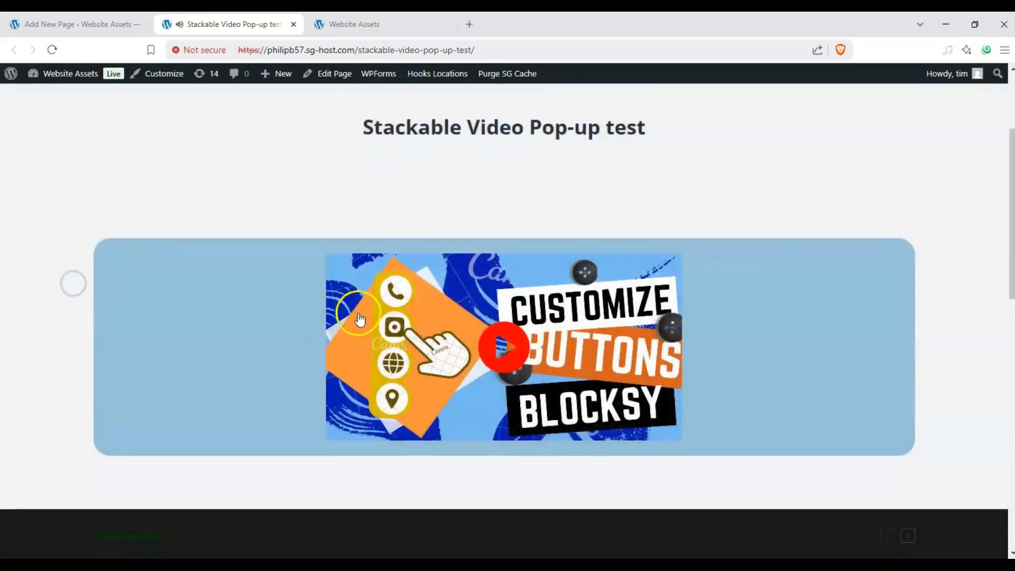